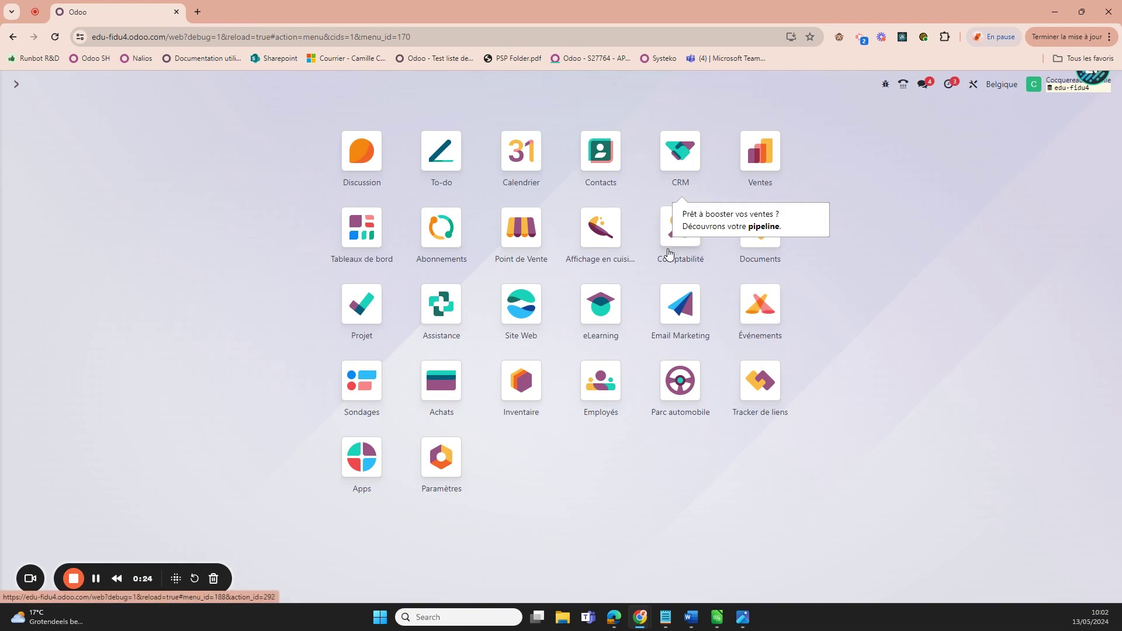
- Search the Comptabilité settings for "qr" and check the Codes QR option for customer invoices
{"action": "left_click", "coordinate": [667, 237]}
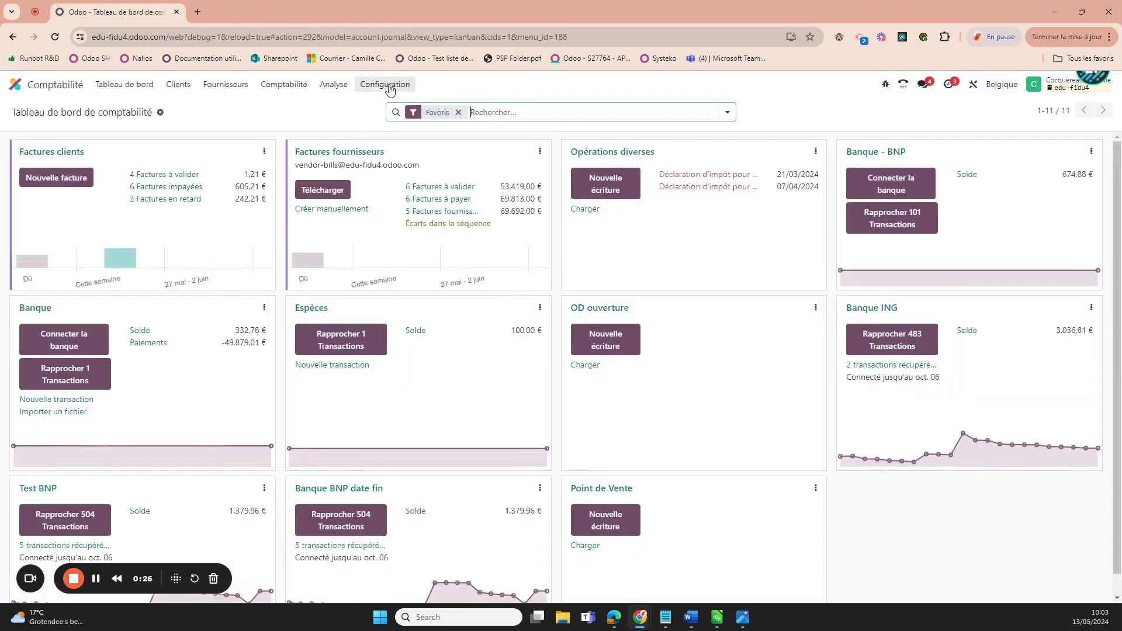
{"action": "left_click", "coordinate": [389, 87]}
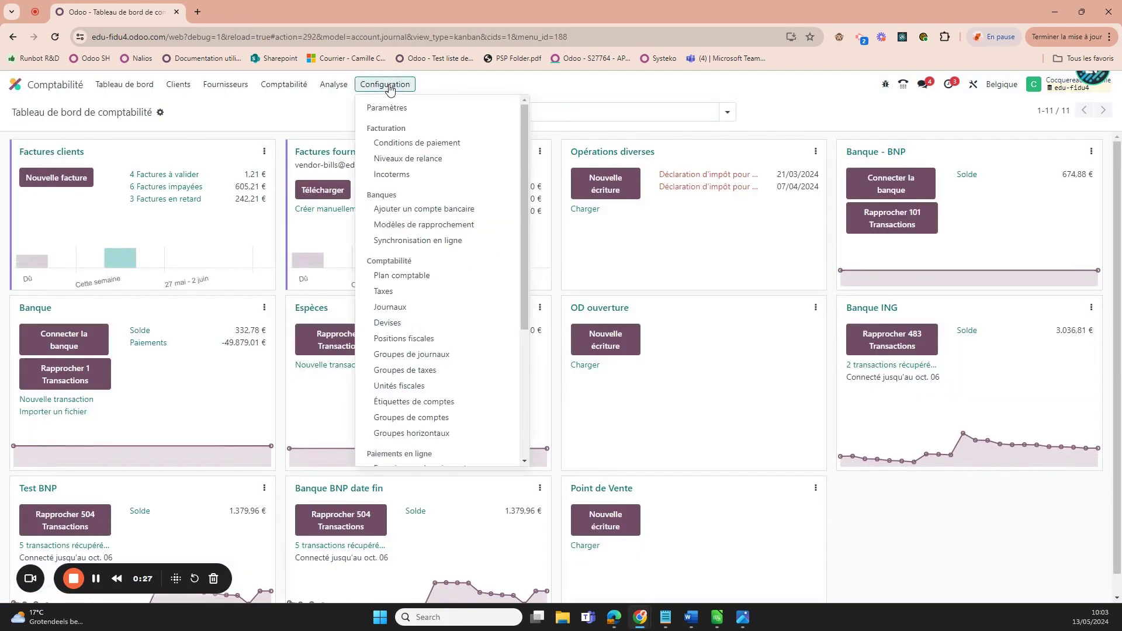
{"action": "left_click", "coordinate": [427, 109]}
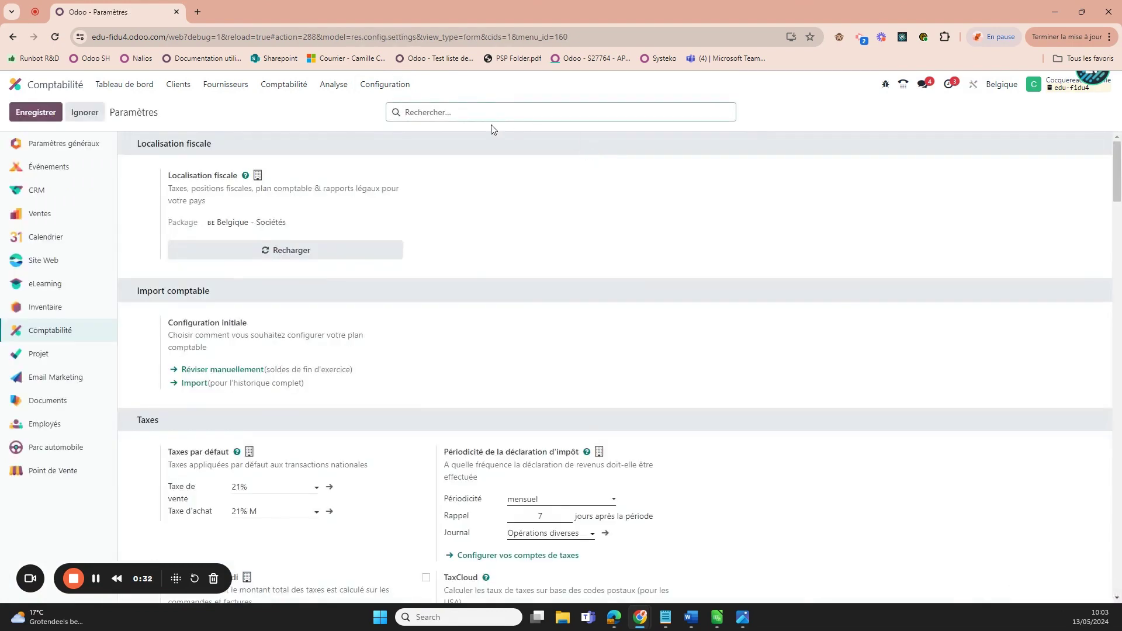
{"action": "type", "text": "qrd"}
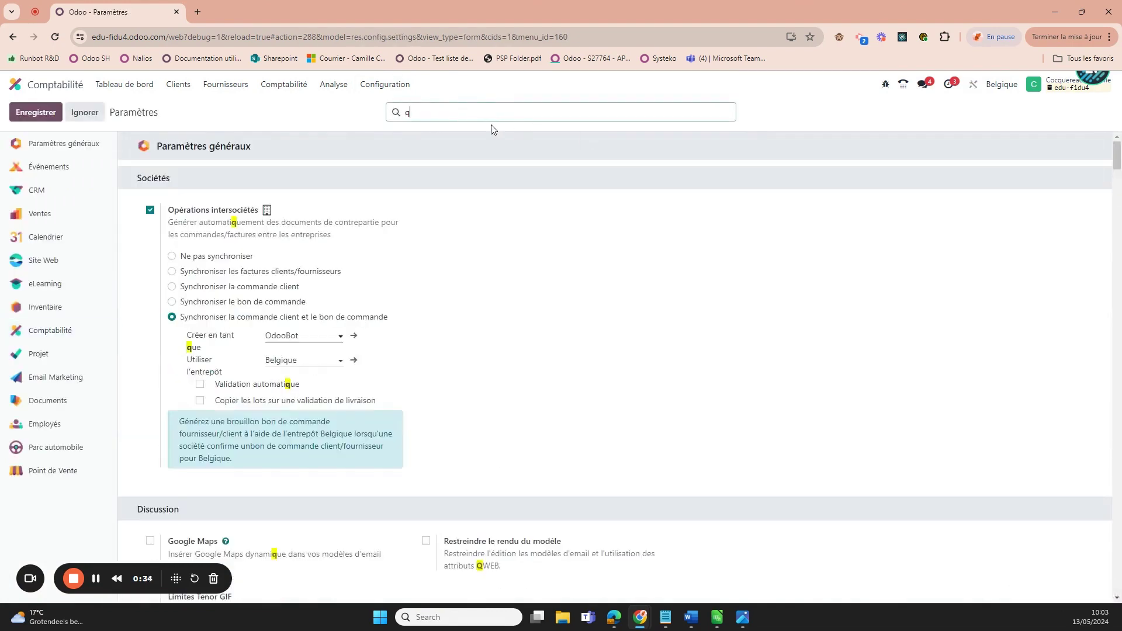
{"action": "key", "text": "BackSpace"}
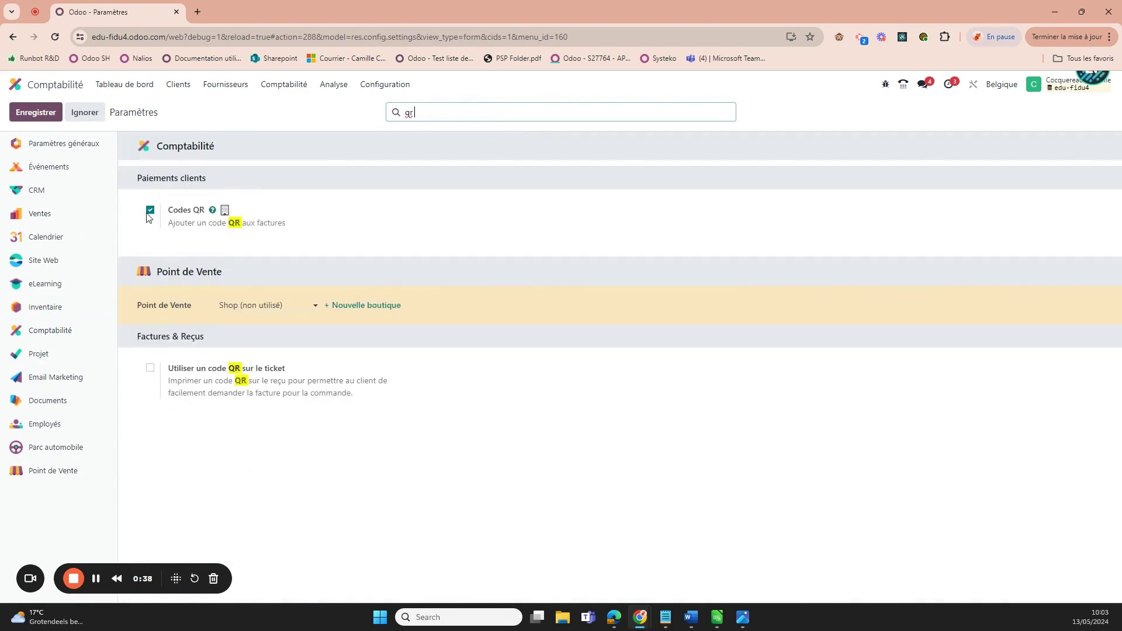
{"action": "mouse_move", "coordinate": [177, 224]}
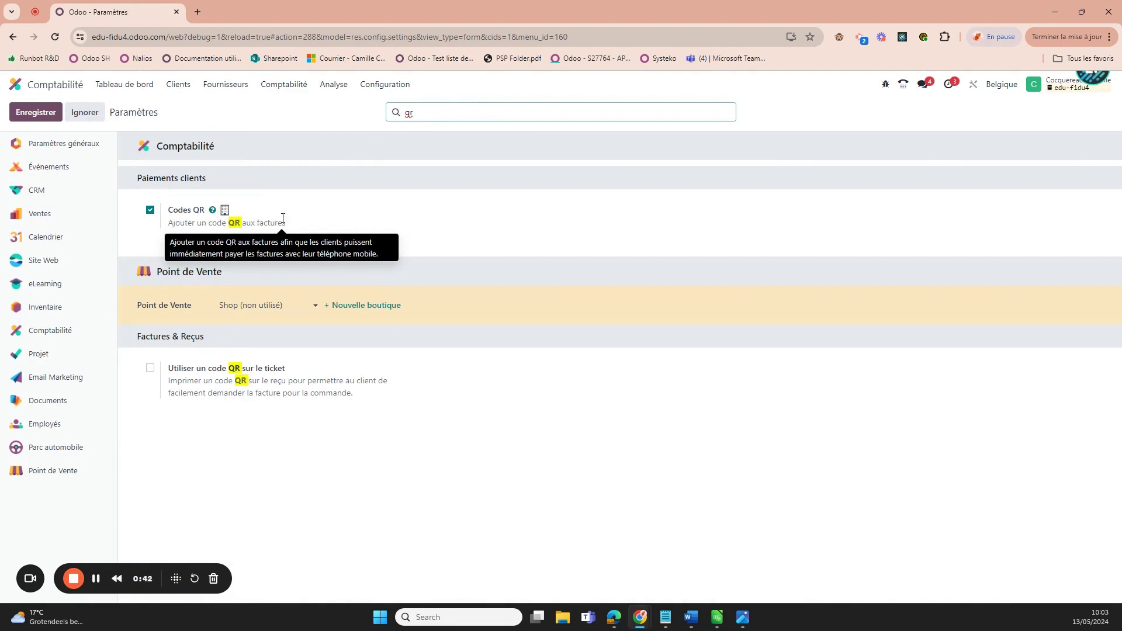
{"action": "mouse_move", "coordinate": [225, 218]}
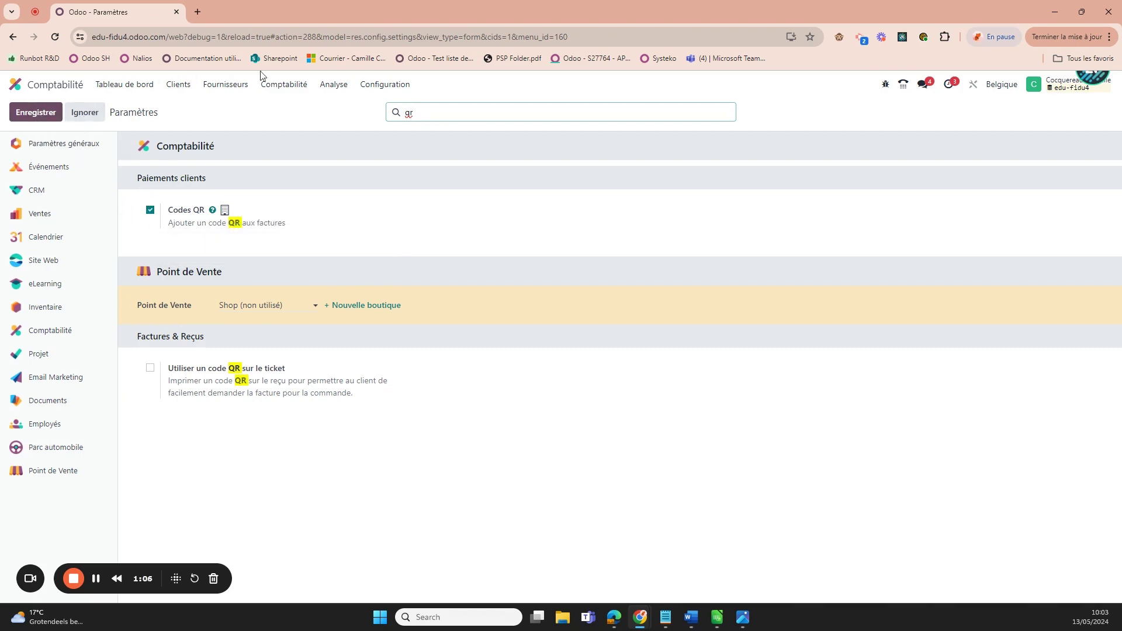
- Open the Banque journal from the accounting journals and inspect the record of its linked bank account
{"action": "left_click", "coordinate": [384, 87]}
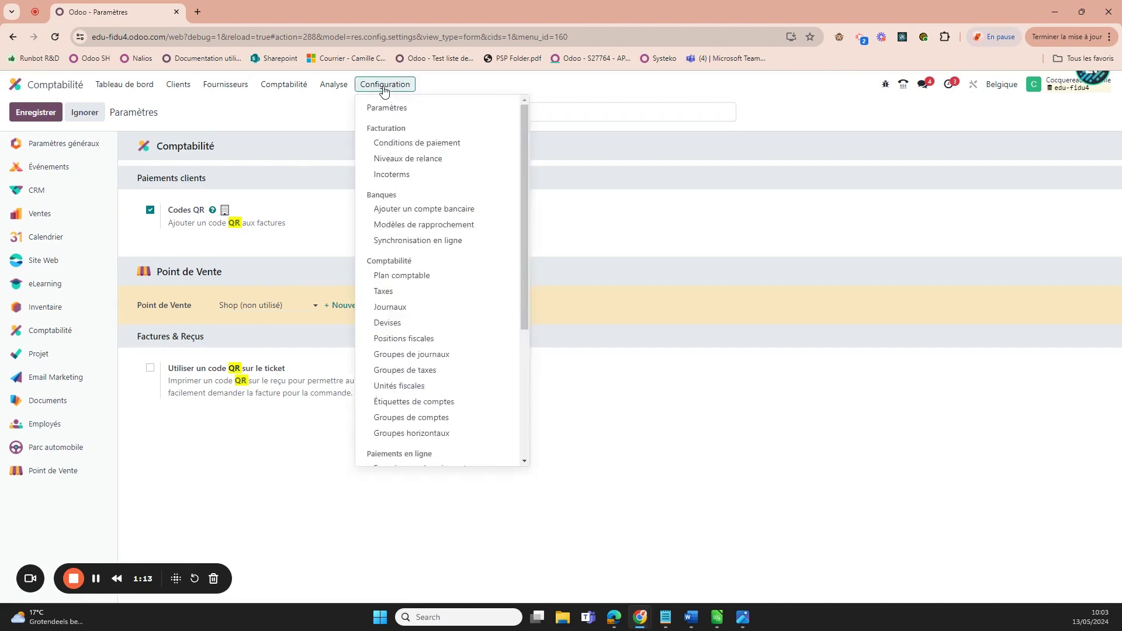
{"action": "left_click", "coordinate": [399, 310]}
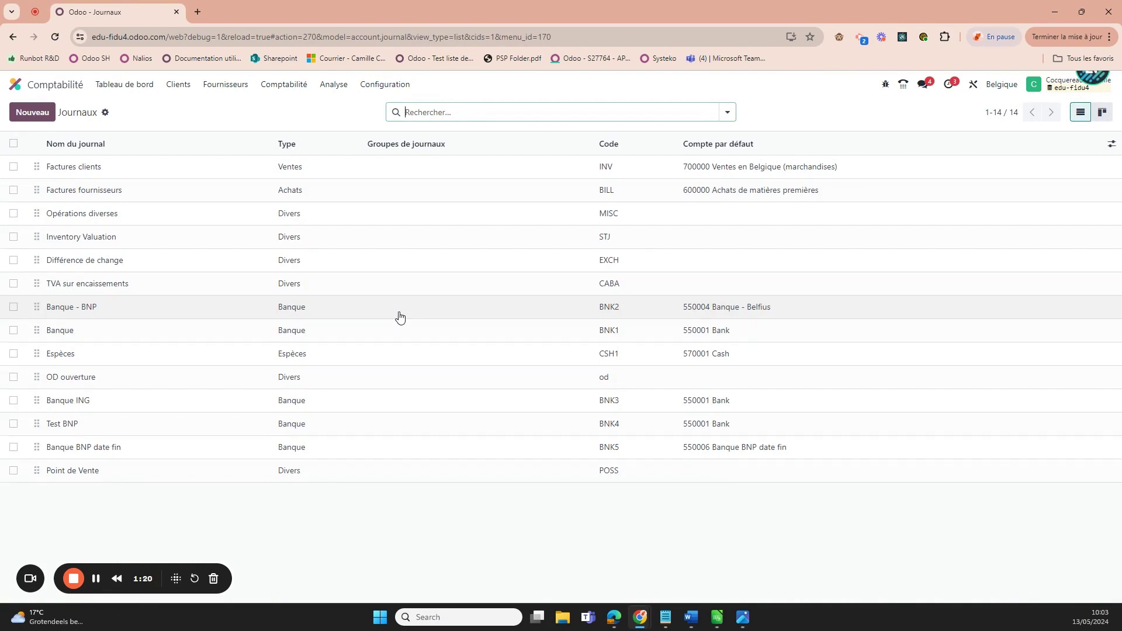
{"action": "left_click", "coordinate": [415, 339]}
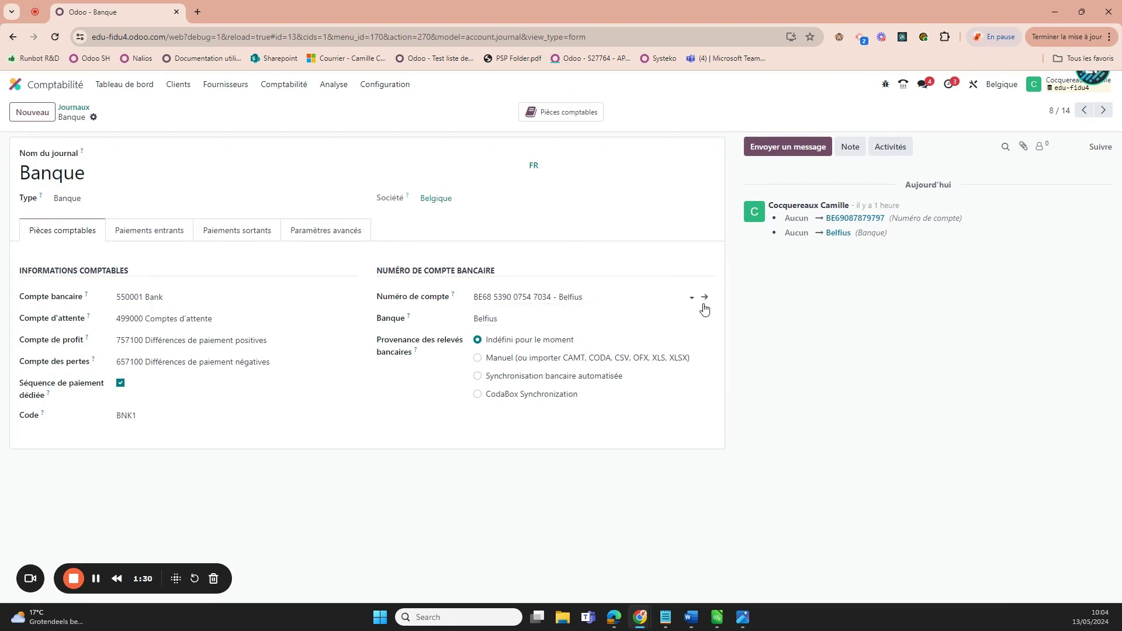
{"action": "left_click", "coordinate": [706, 297]}
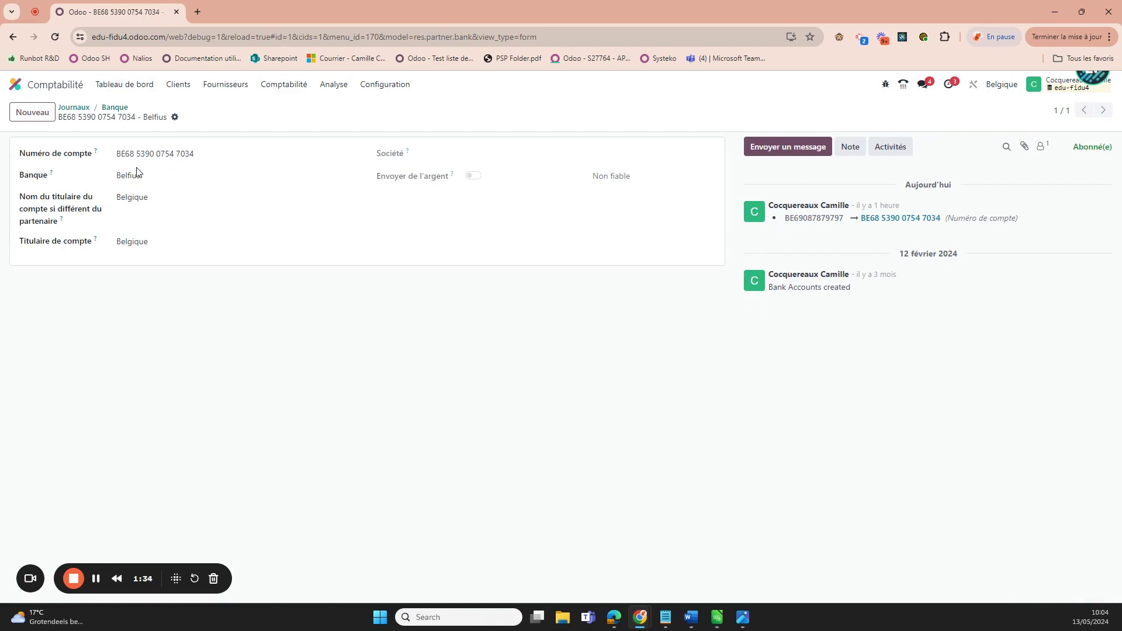
{"action": "left_click", "coordinate": [115, 109]}
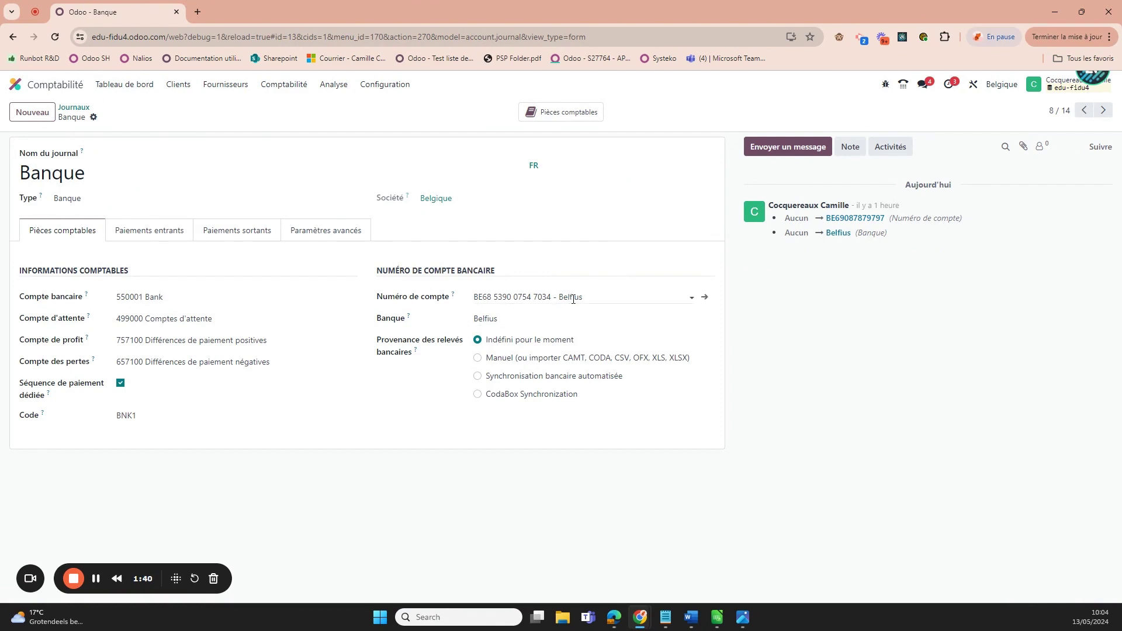
{"action": "left_click", "coordinate": [76, 108]}
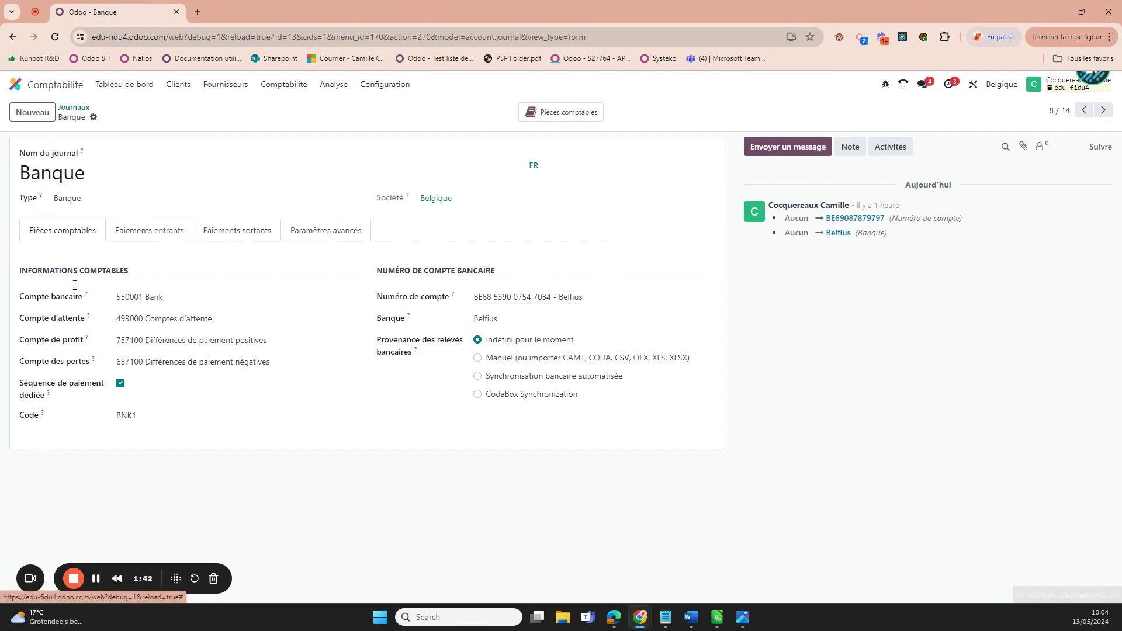
{"action": "left_click", "coordinate": [130, 332]}
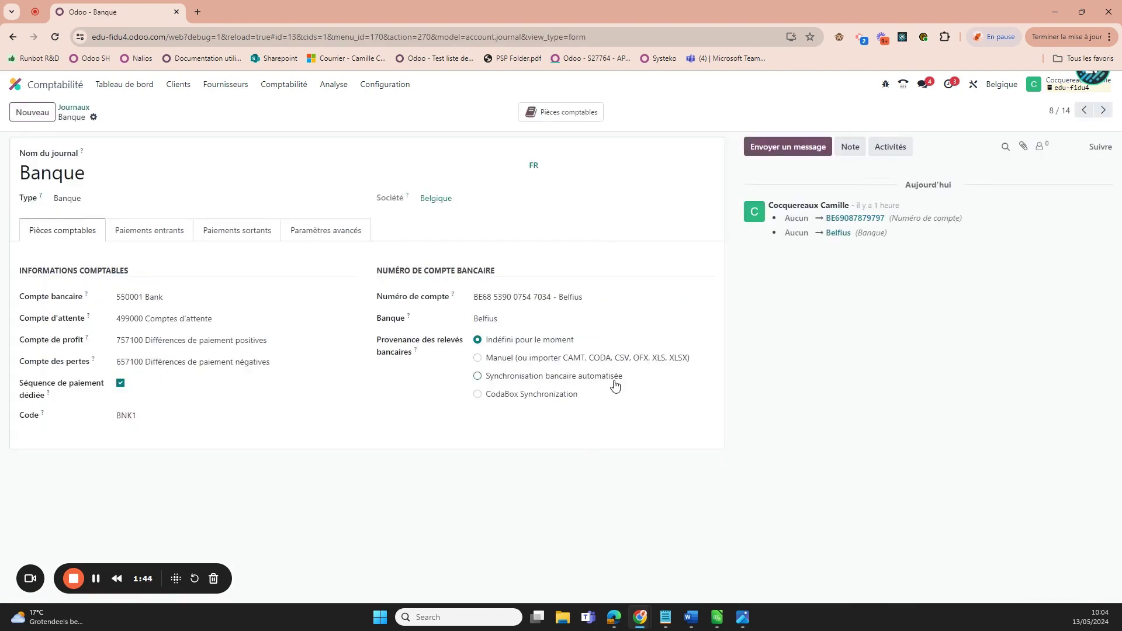
{"action": "left_click", "coordinate": [581, 296]}
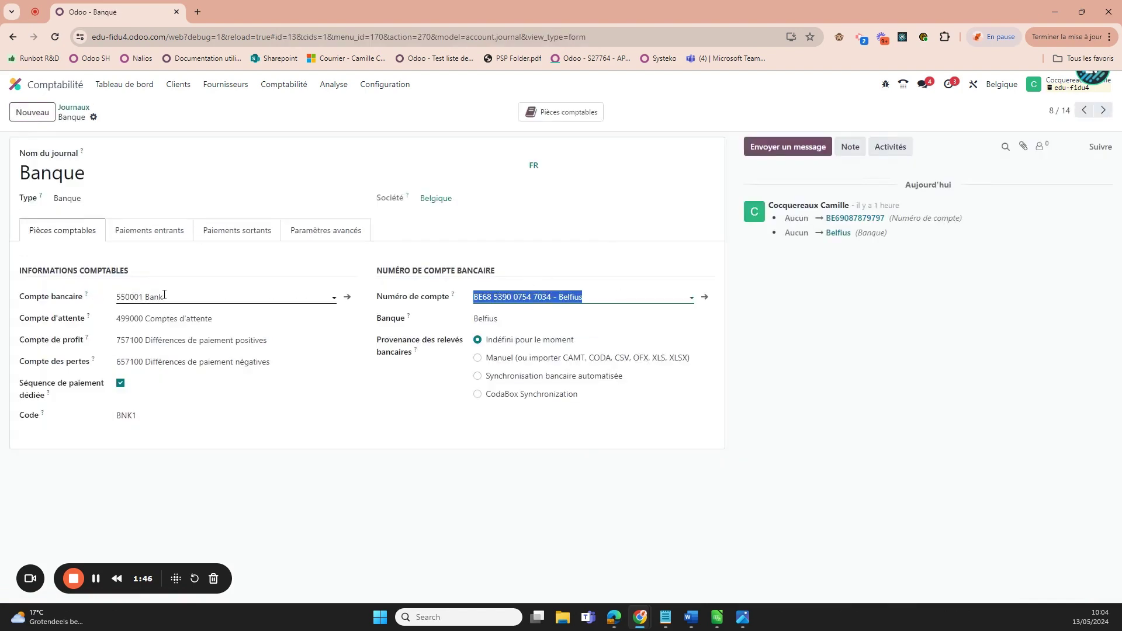
{"action": "type", "text": "BE"}
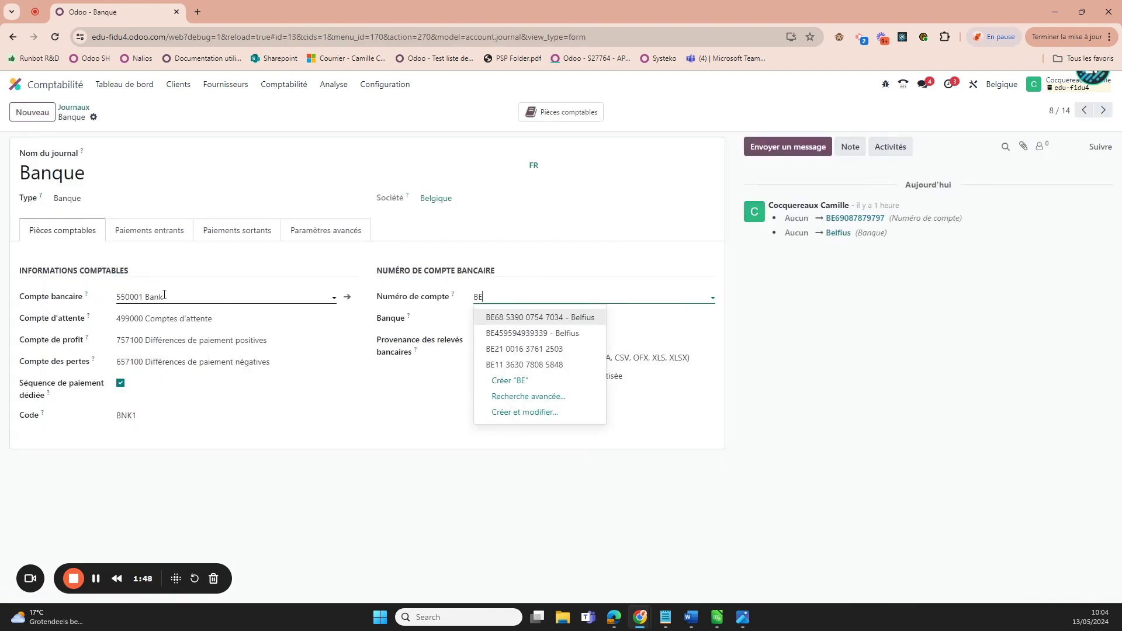
{"action": "left_click", "coordinate": [533, 412]}
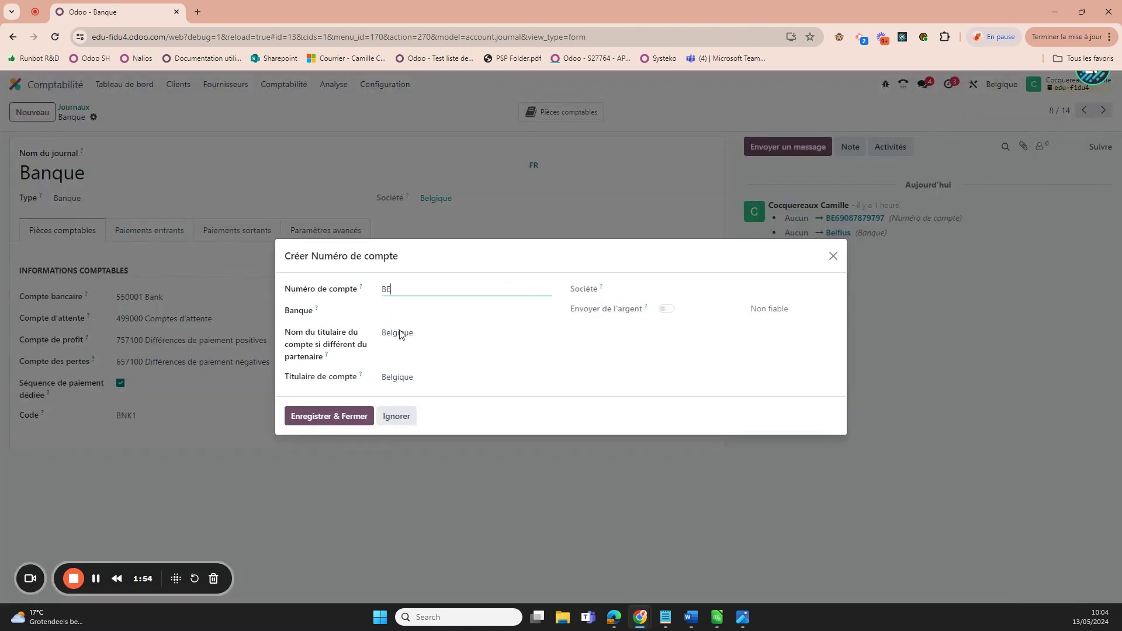
{"action": "left_click", "coordinate": [831, 258]}
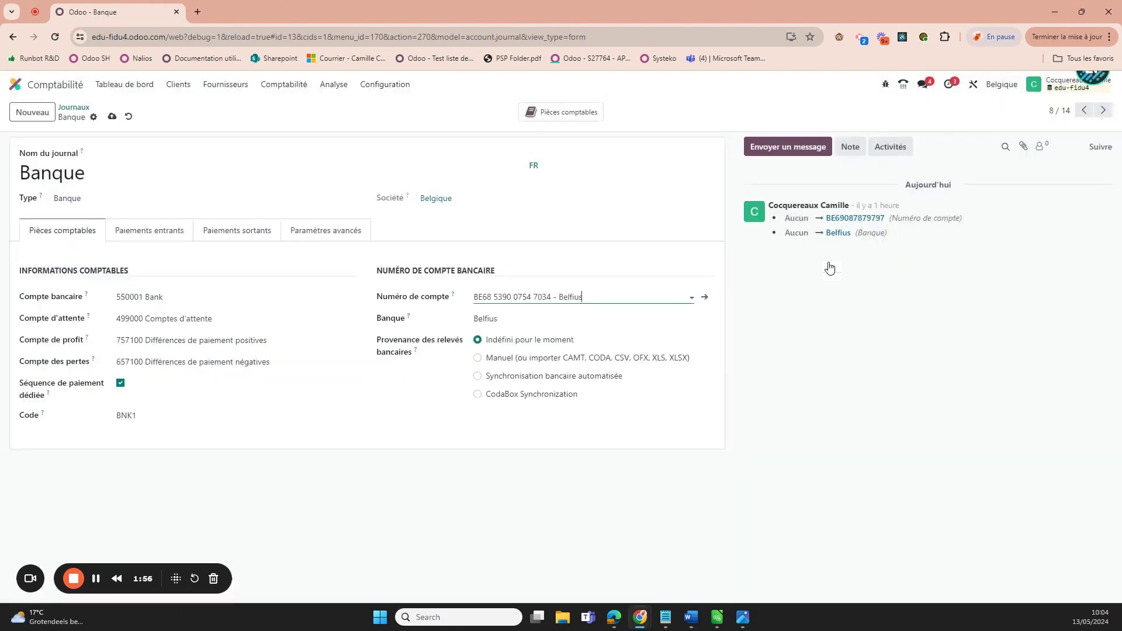
{"action": "left_click", "coordinate": [120, 119]}
- Start a new customer invoice in the Factures clients journal from the accounting dashboard
{"action": "left_click", "coordinate": [146, 86]}
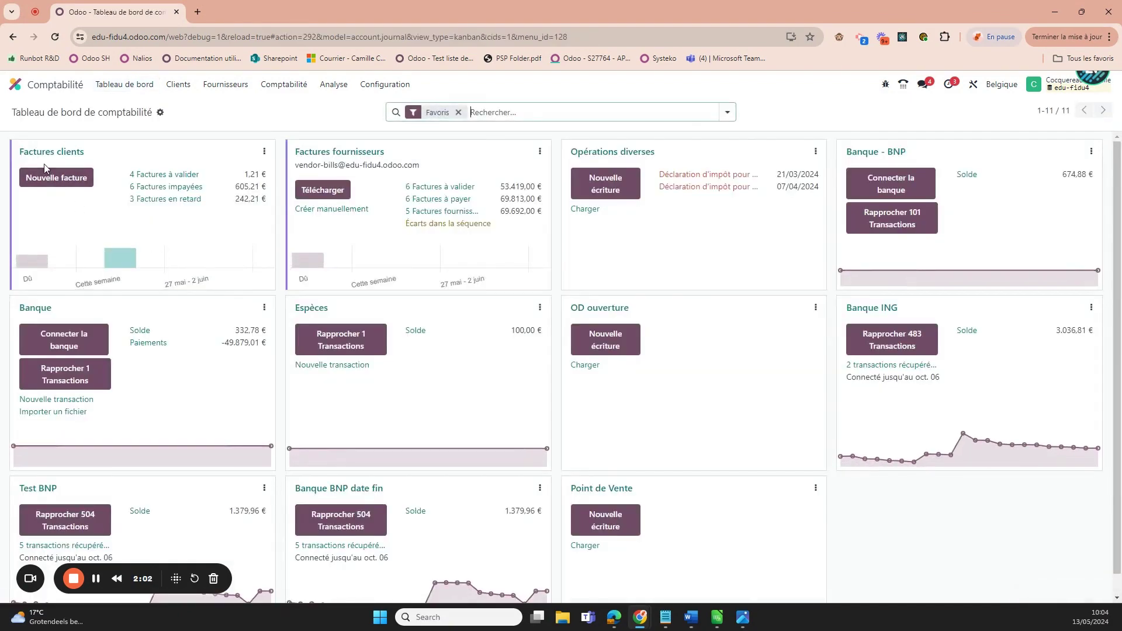
{"action": "left_click", "coordinate": [35, 151]}
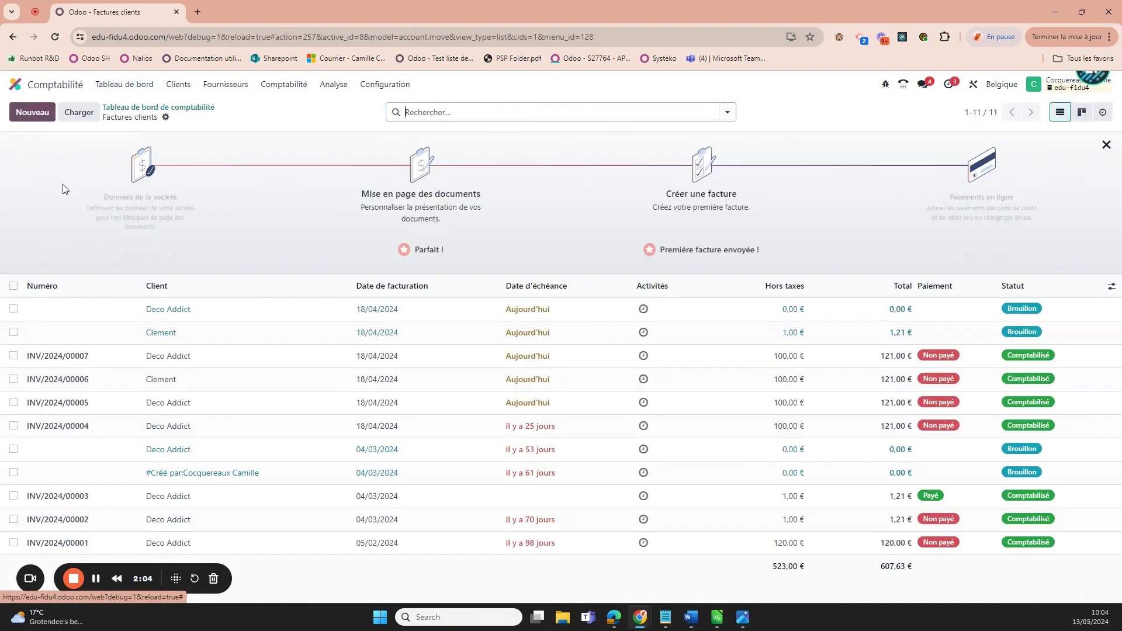
{"action": "left_click", "coordinate": [37, 117]}
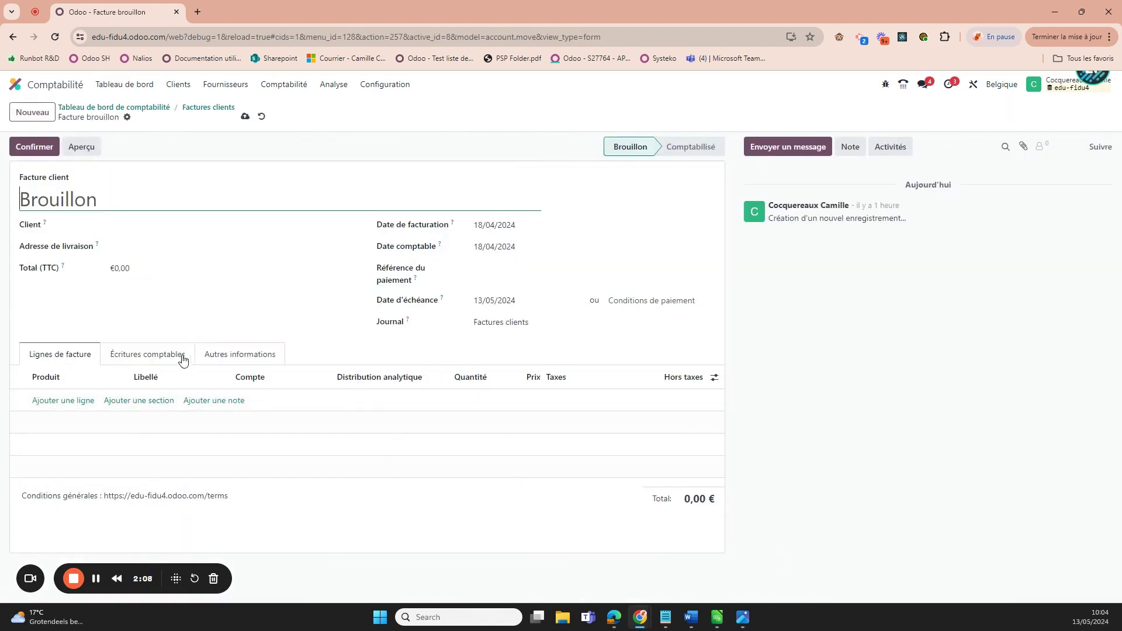
- Review the recipient bank account choices in the draft invoice's additional information
{"action": "left_click", "coordinate": [174, 354]}
{"action": "left_click", "coordinate": [210, 354]}
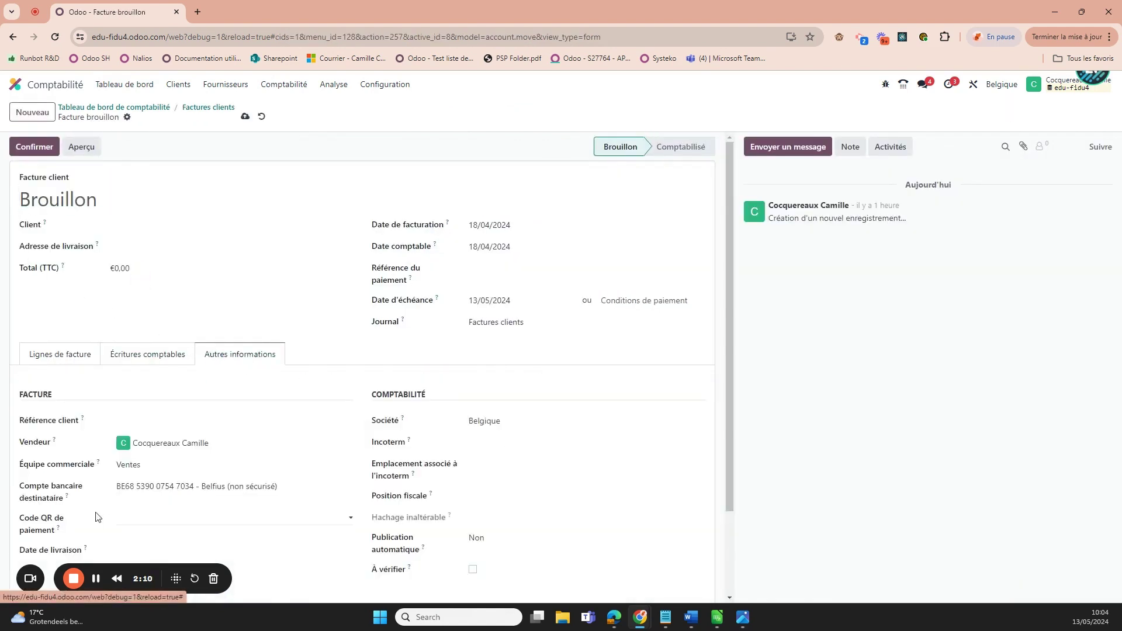
{"action": "scroll", "coordinate": [95, 523], "scroll_direction": "down", "scroll_amount": 1}
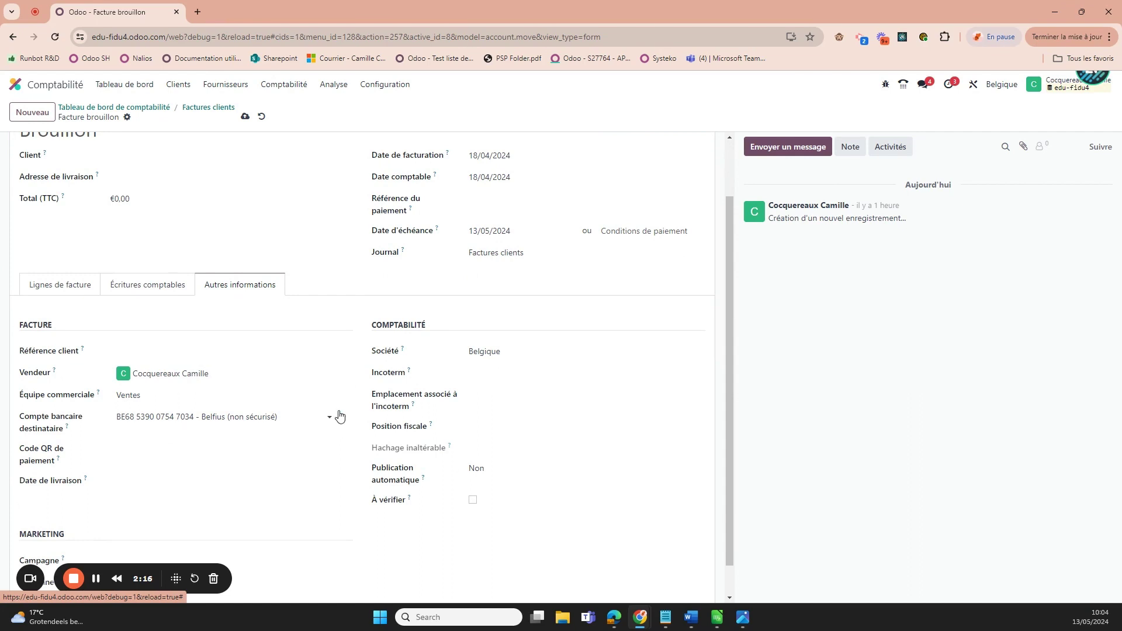
{"action": "left_click", "coordinate": [255, 416]}
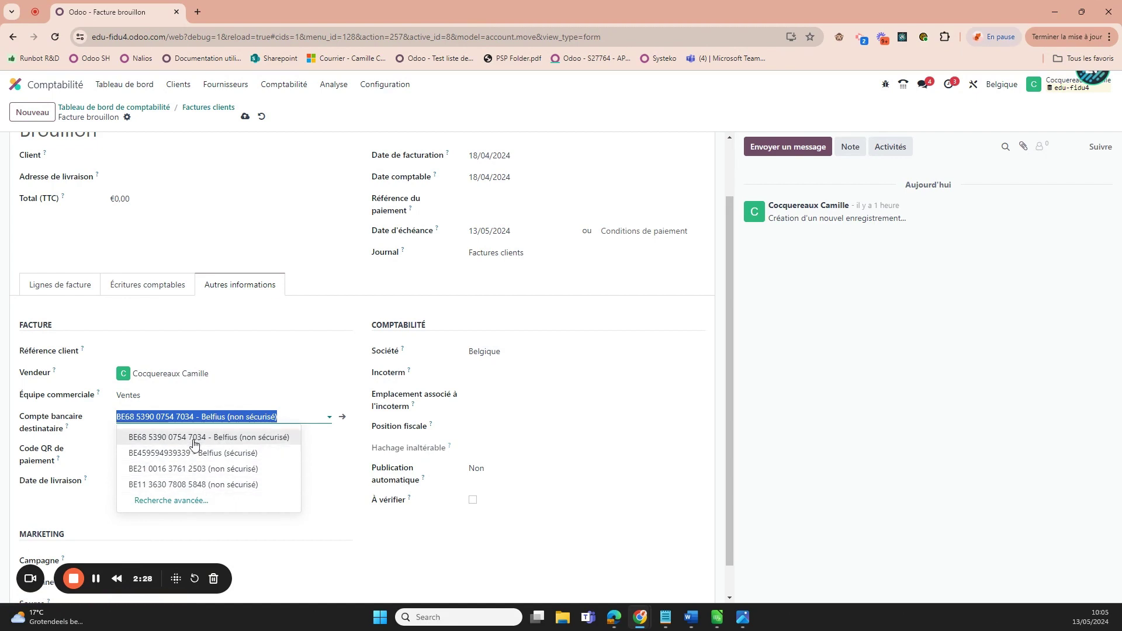
- Set the draft invoice's customer to Deco Addict
{"action": "left_click", "coordinate": [64, 291]}
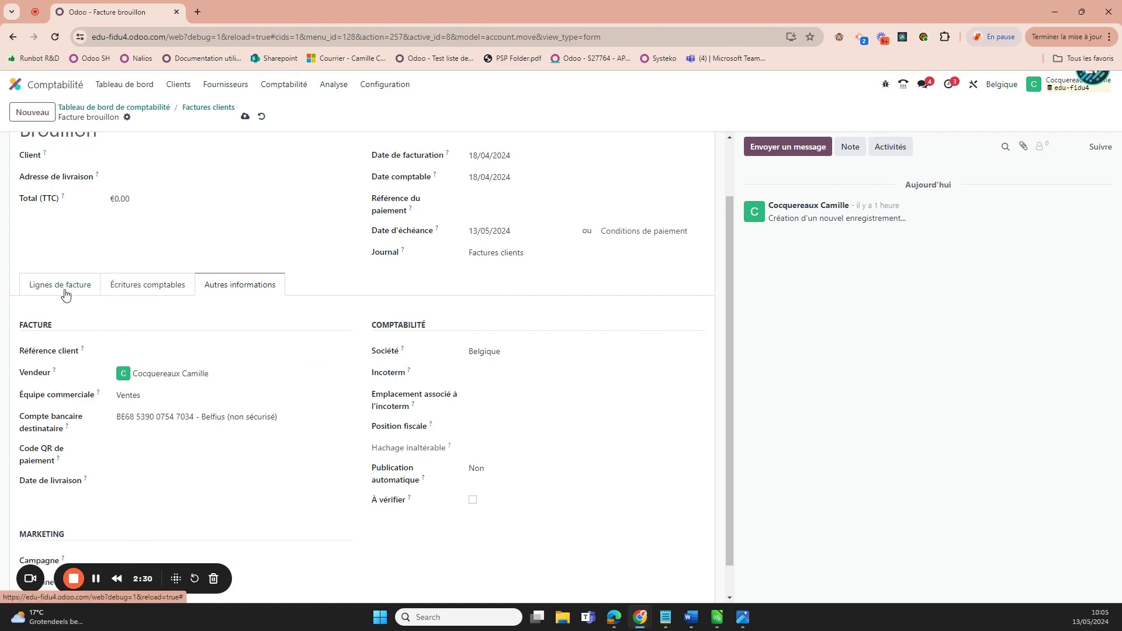
{"action": "left_click", "coordinate": [195, 226]}
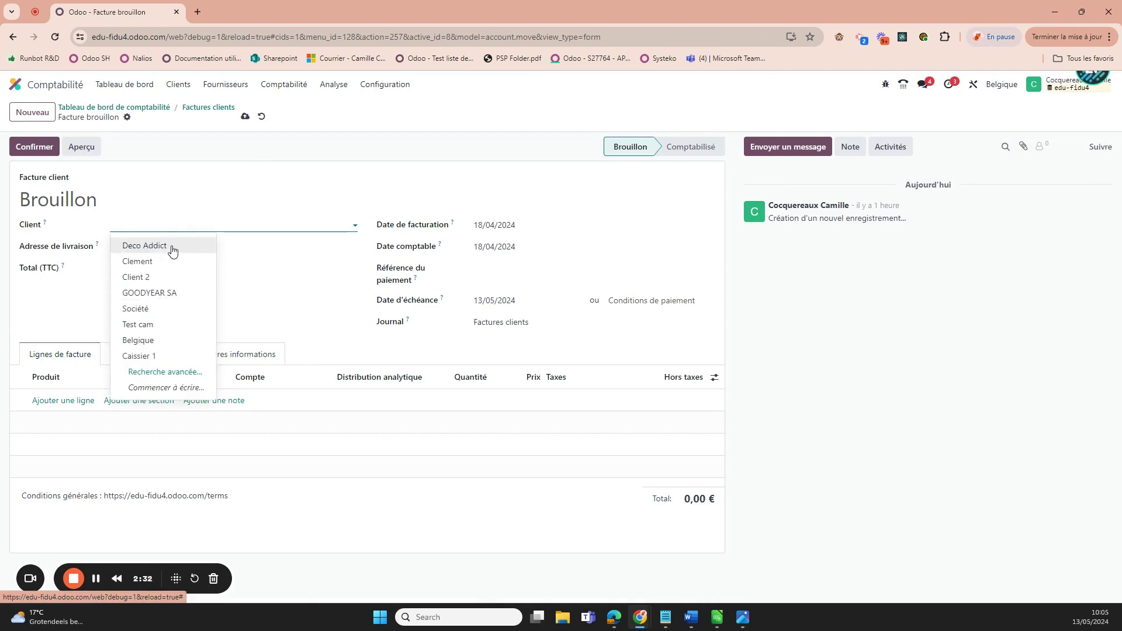
{"action": "key", "text": "Escape"}
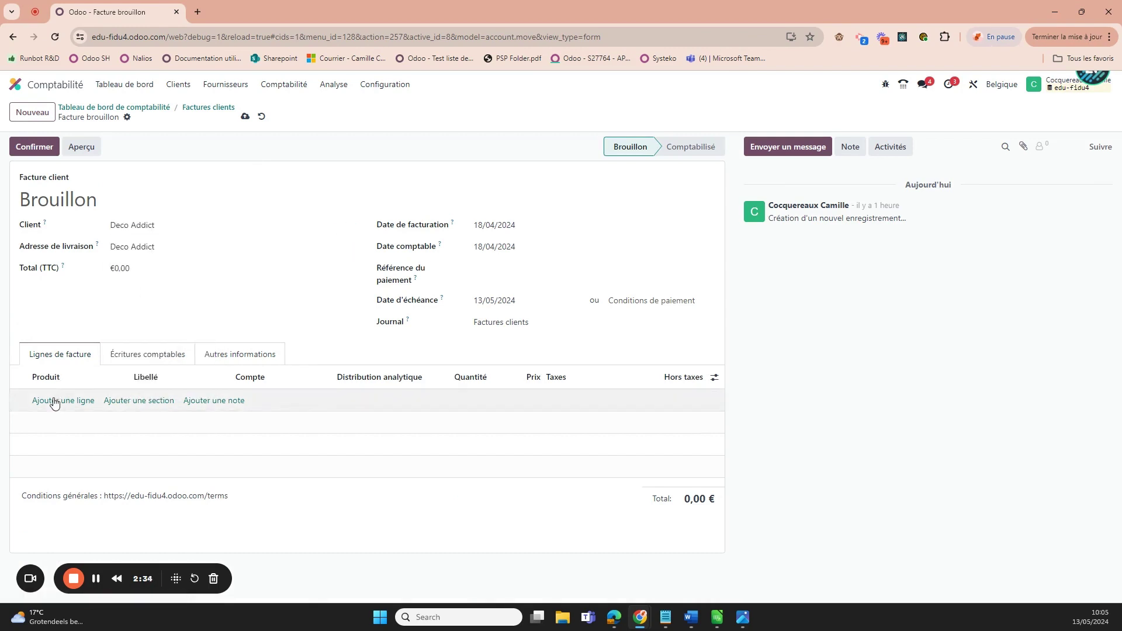
- Add an invoice line for the product Electricité with a price of 100
{"action": "left_click", "coordinate": [66, 401]}
{"action": "left_click", "coordinate": [65, 402]}
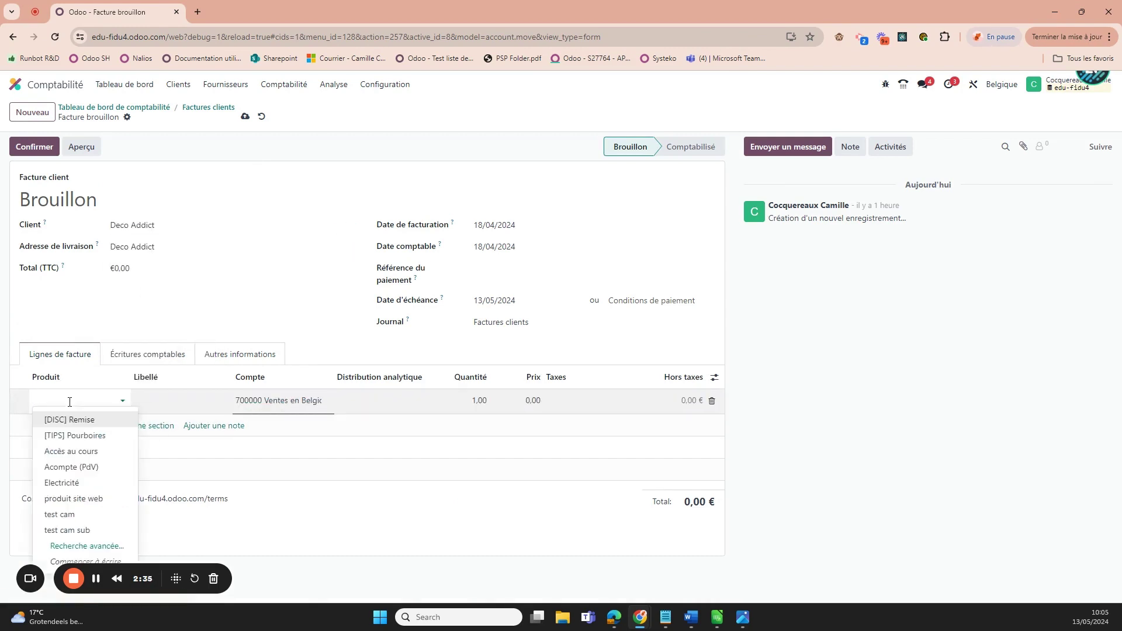
{"action": "left_click", "coordinate": [68, 483]}
{"action": "left_click", "coordinate": [512, 404]}
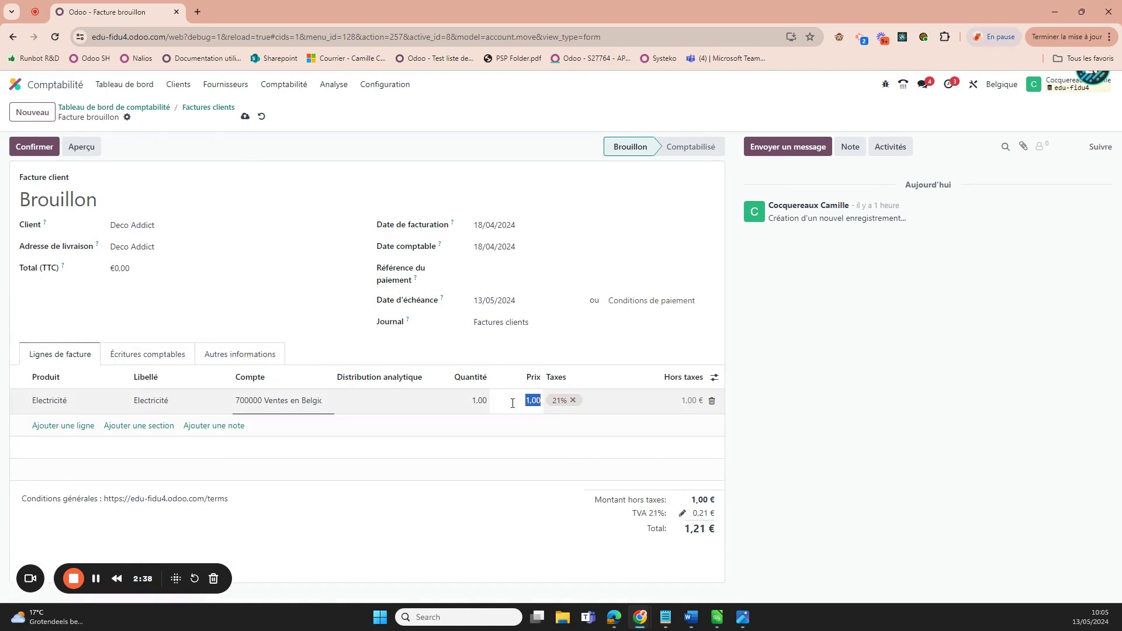
{"action": "type", "text": "1"}
{"action": "left_click", "coordinate": [767, 443]}
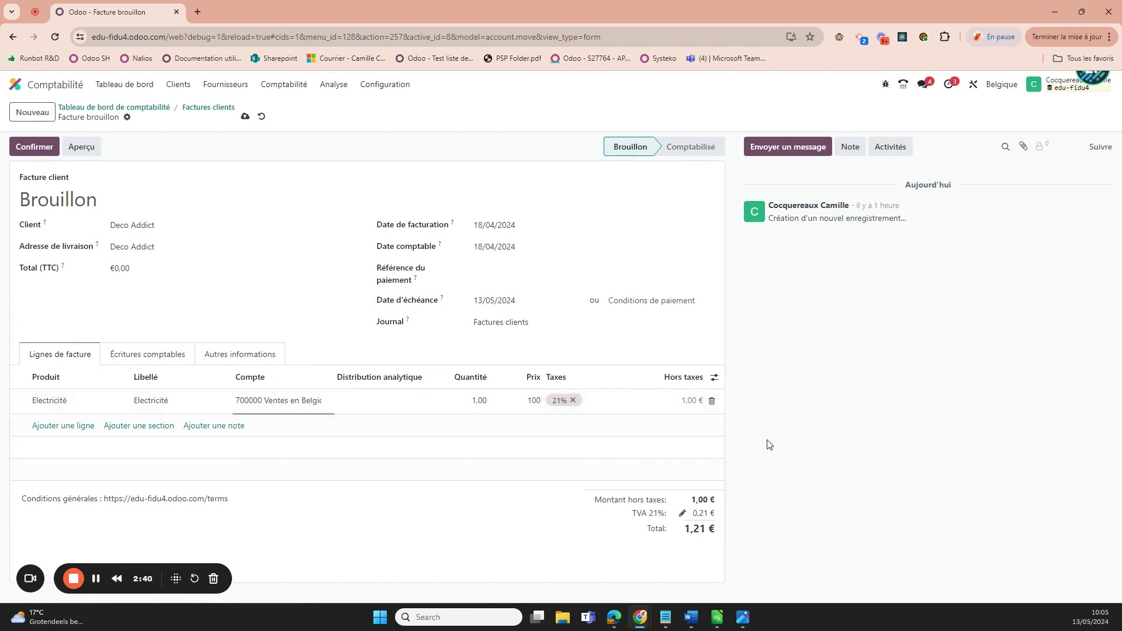
- Set the invoice's payment QR code to Virement SEPA QR, keeping the Belfius recipient bank account
{"action": "left_click", "coordinate": [144, 354]}
{"action": "left_click", "coordinate": [243, 363]}
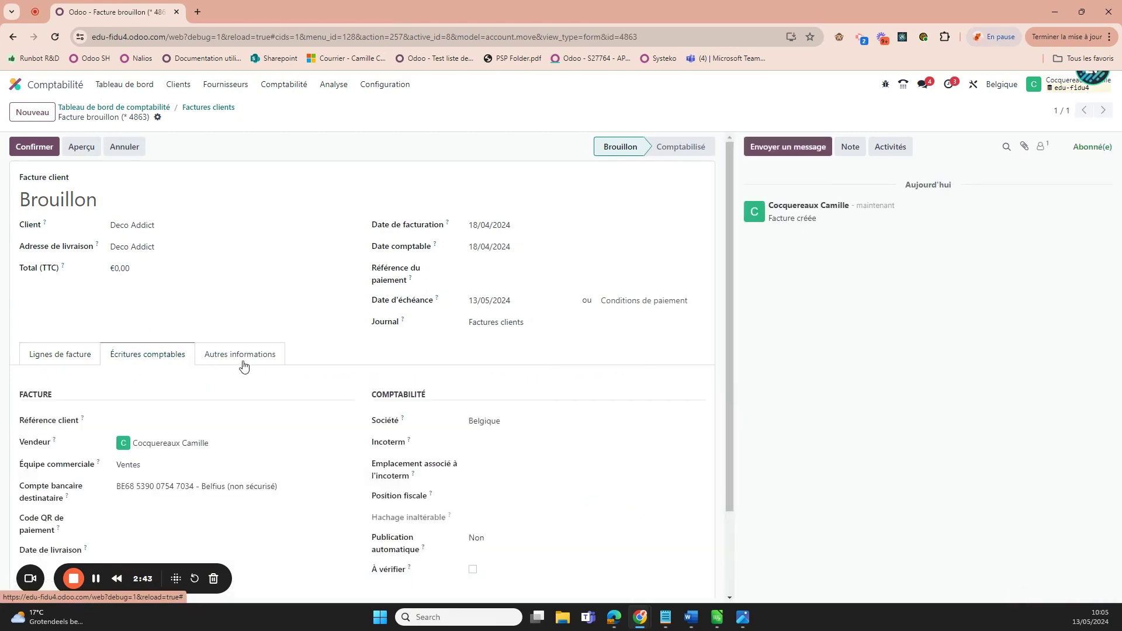
{"action": "left_click", "coordinate": [167, 486]}
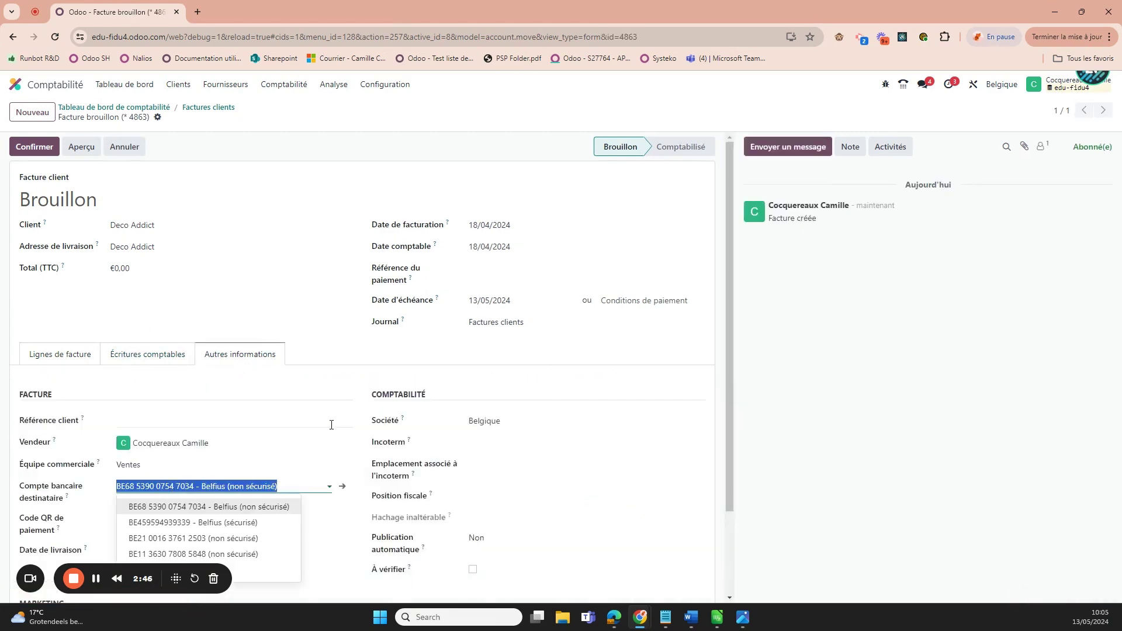
{"action": "scroll", "coordinate": [322, 438], "scroll_direction": "down", "scroll_amount": 2}
{"action": "left_click", "coordinate": [176, 413]}
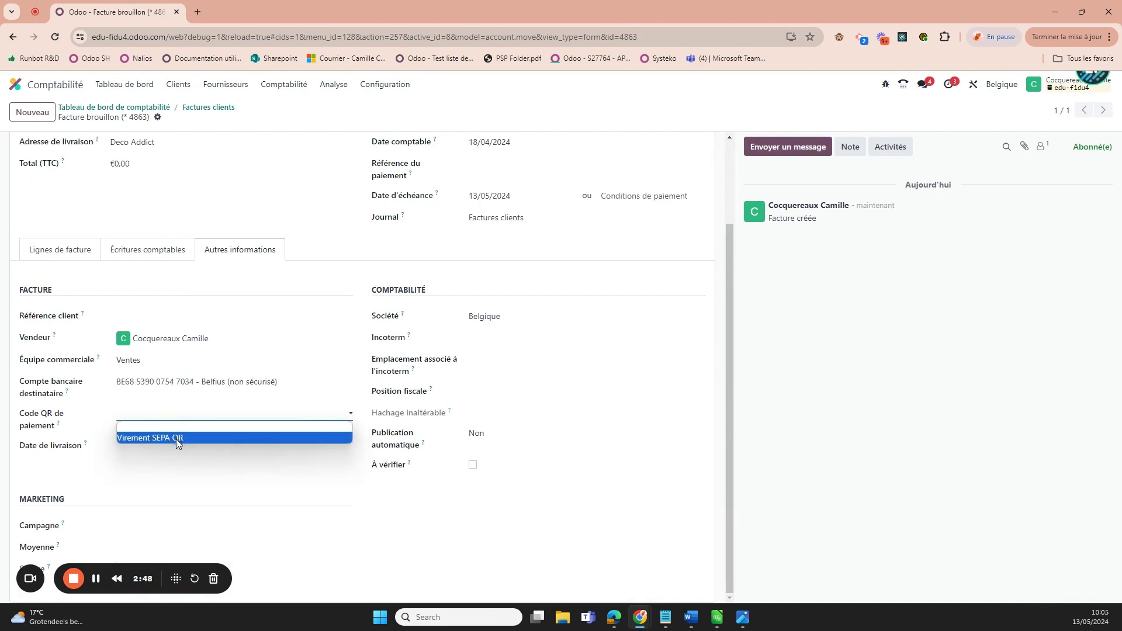
{"action": "left_click", "coordinate": [177, 438]}
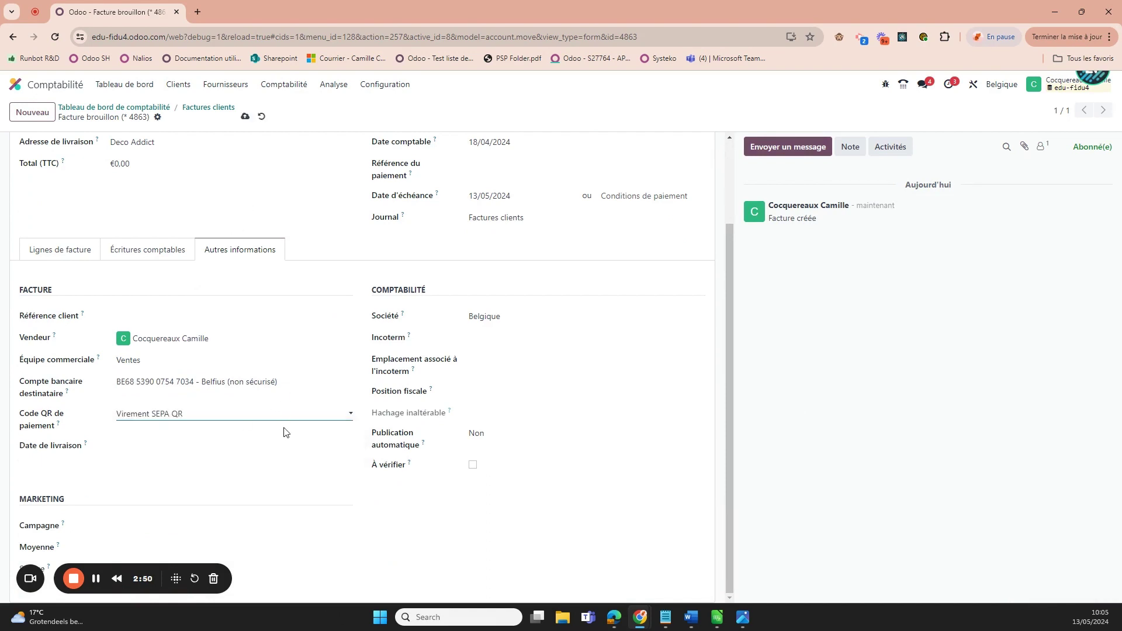
{"action": "scroll", "coordinate": [229, 263], "scroll_direction": "up", "scroll_amount": 2}
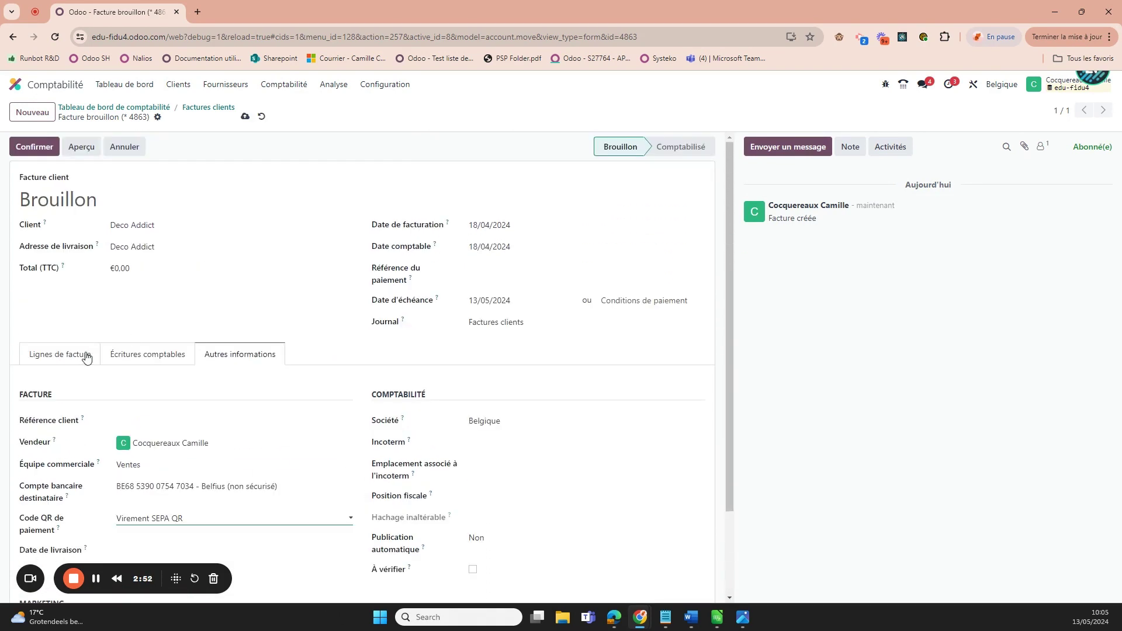
- Save the draft invoice and print it as a PDF with the Factures clients report
{"action": "left_click", "coordinate": [245, 116]}
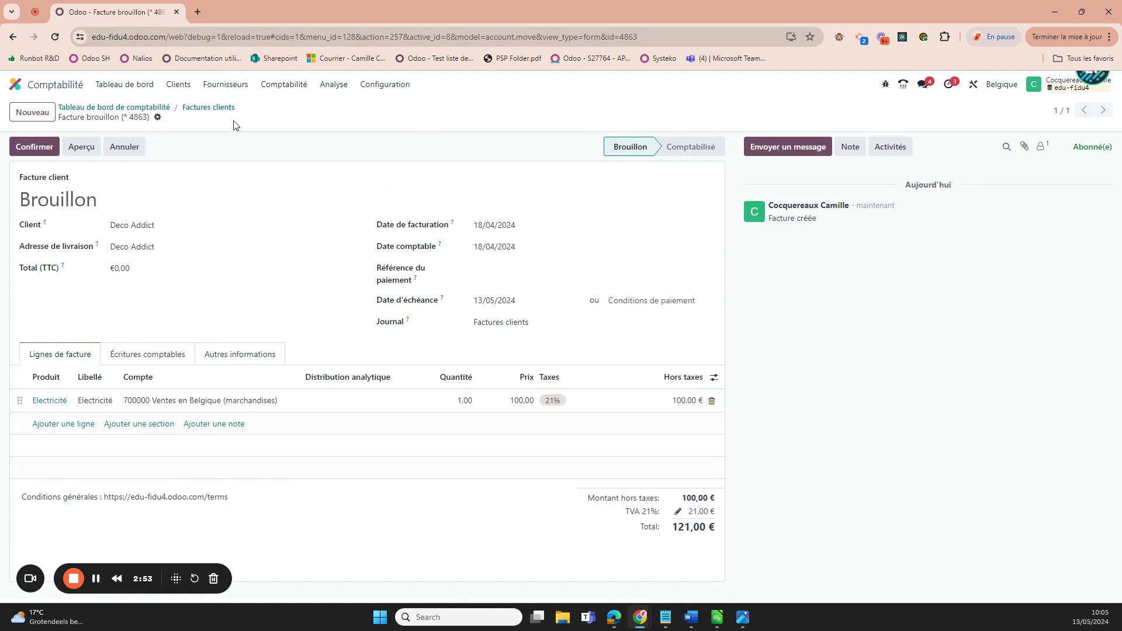
{"action": "left_click", "coordinate": [158, 117]}
{"action": "mouse_move", "coordinate": [234, 137]}
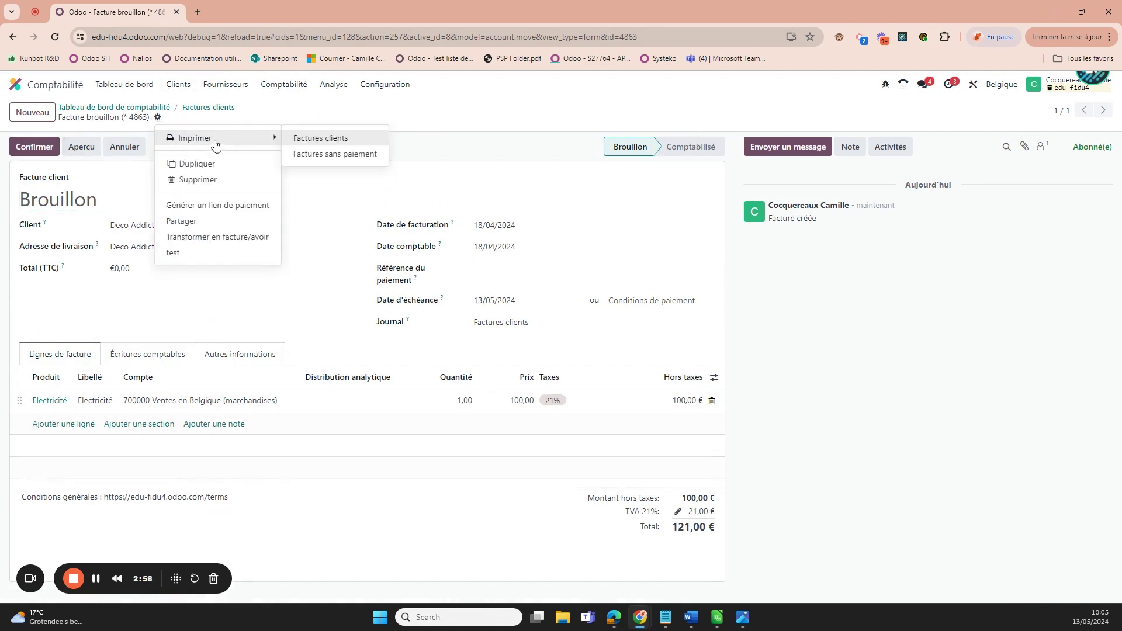
{"action": "left_click", "coordinate": [358, 144]}
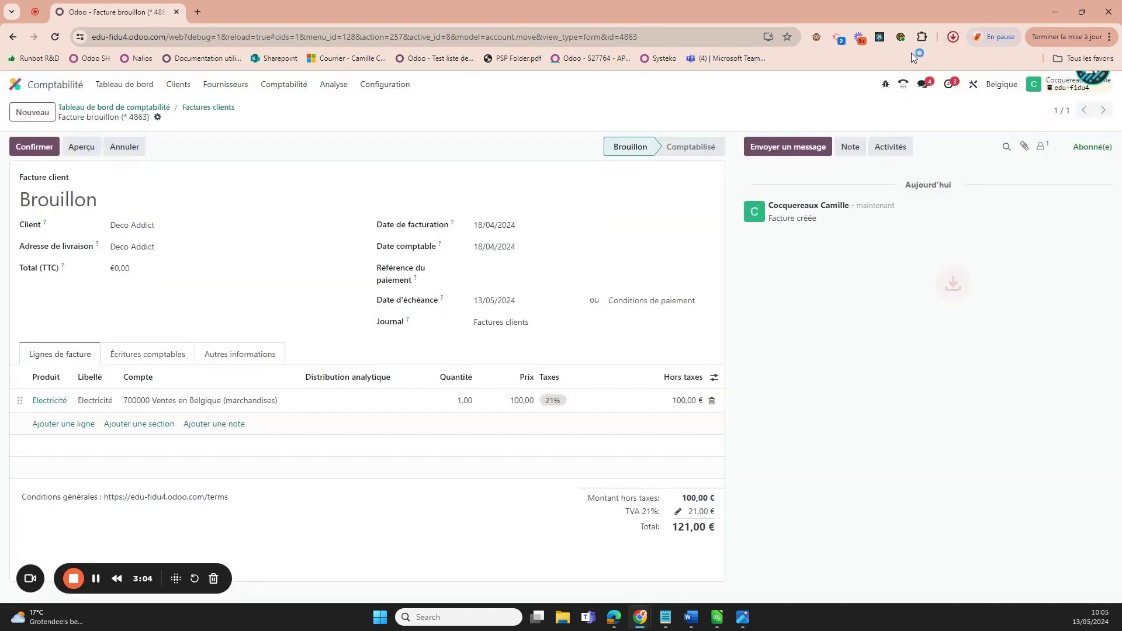
- Open the downloaded draft invoice PDF to examine its payment QR code, and return to the invoice in Odoo
{"action": "left_click", "coordinate": [861, 62]}
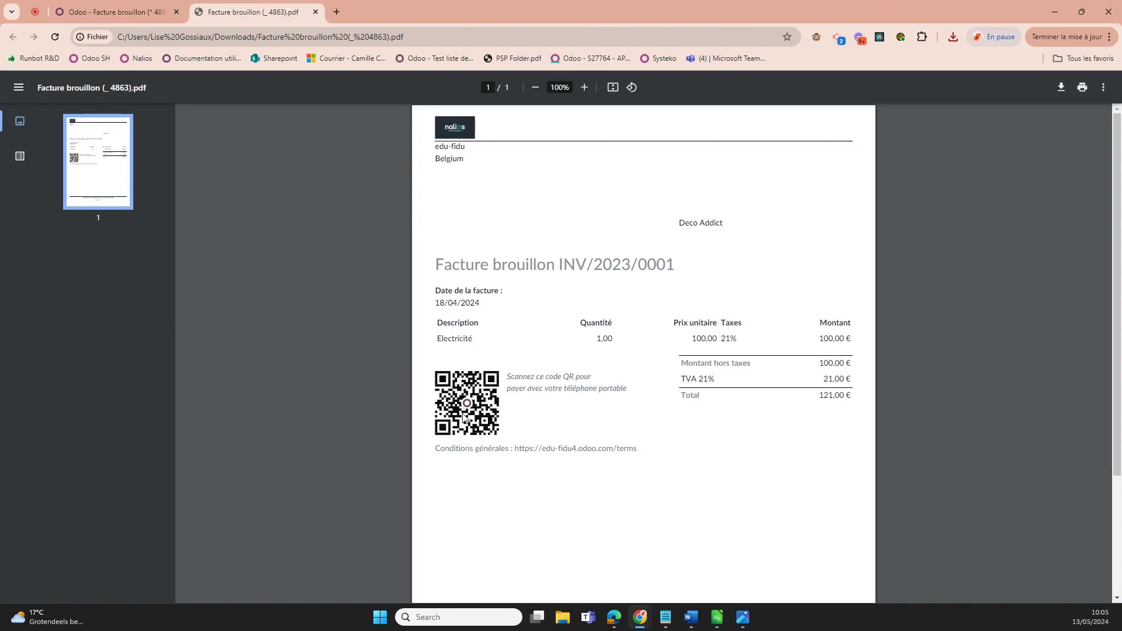
{"action": "left_click", "coordinate": [117, 11]}
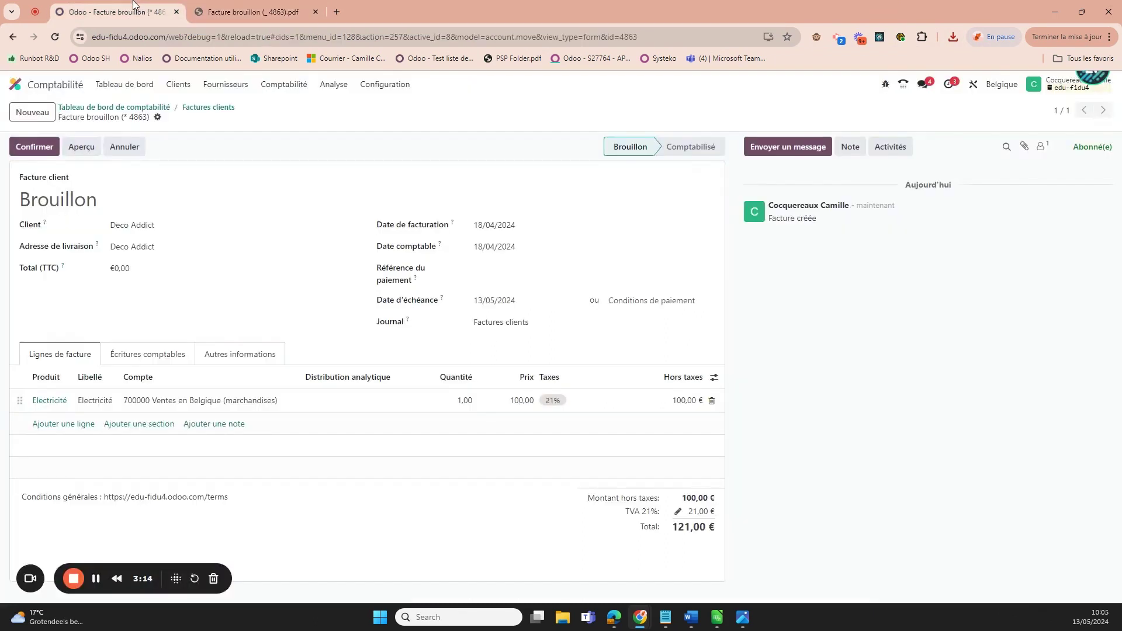
{"action": "left_click", "coordinate": [250, 8]}
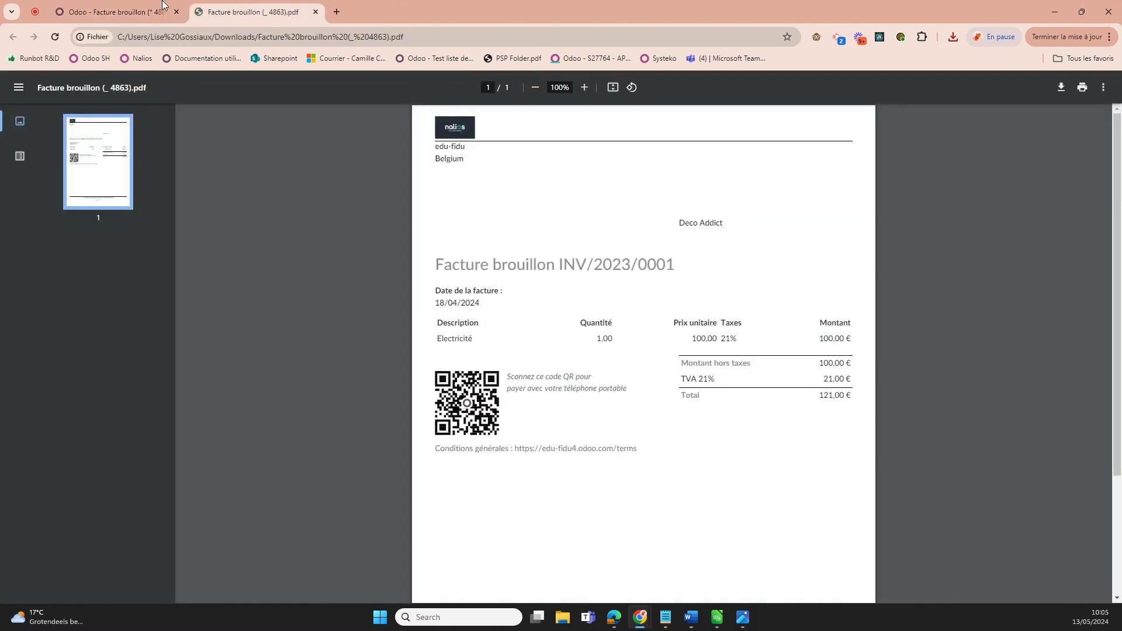
{"action": "left_click", "coordinate": [146, 5]}
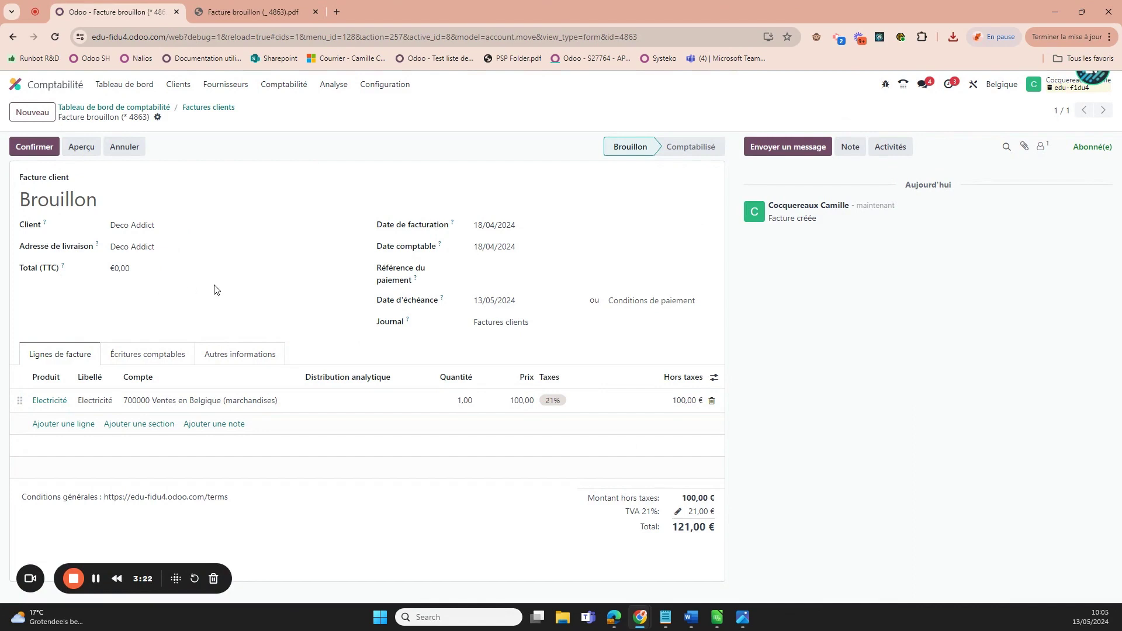
- Start an email from the draft invoice in the full composer and load the Facture : Envoi template
{"action": "left_click", "coordinate": [813, 153]}
{"action": "left_click", "coordinate": [1088, 222]}
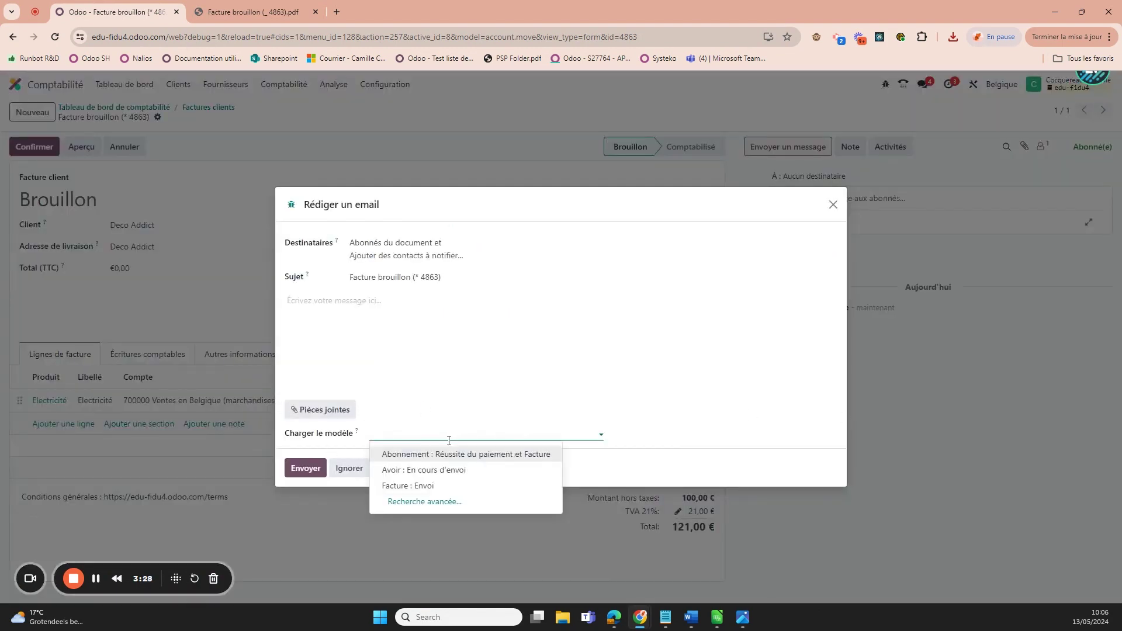
{"action": "left_click", "coordinate": [433, 485]}
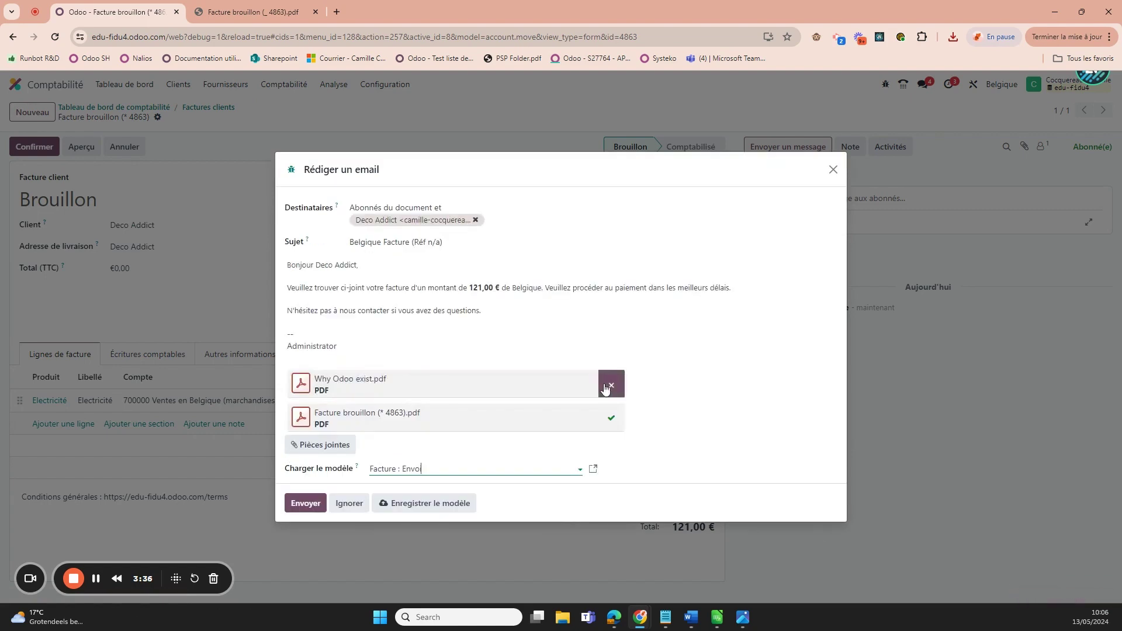
- Download and open the email's attached draft invoice PDF to check its QR code, and return to the email draft
{"action": "left_click", "coordinate": [303, 417]}
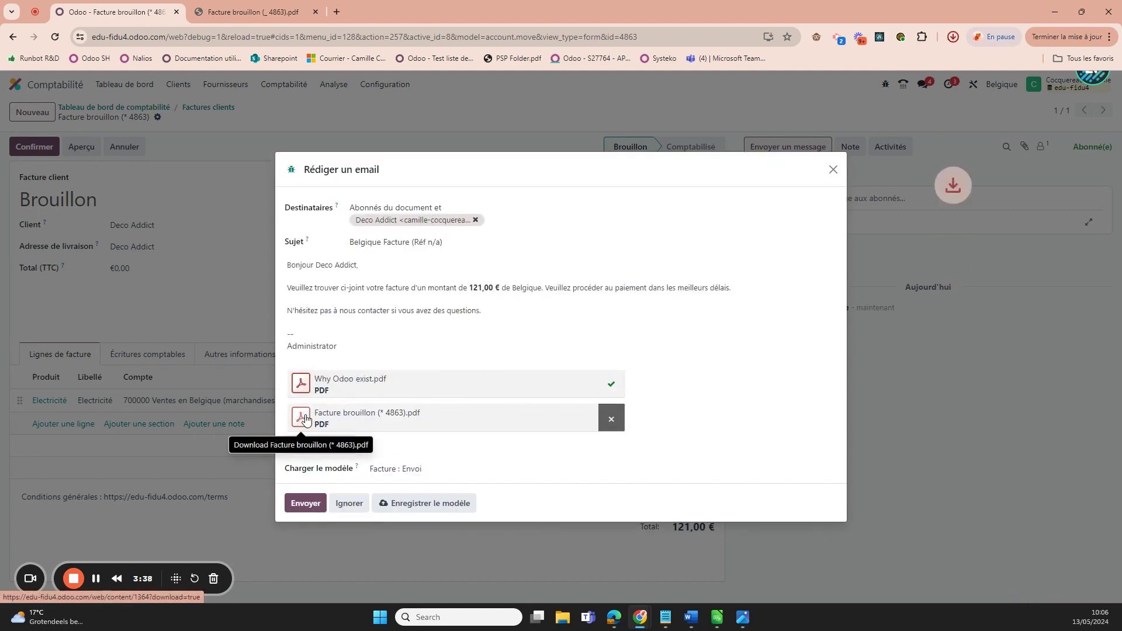
{"action": "left_click", "coordinate": [820, 76]}
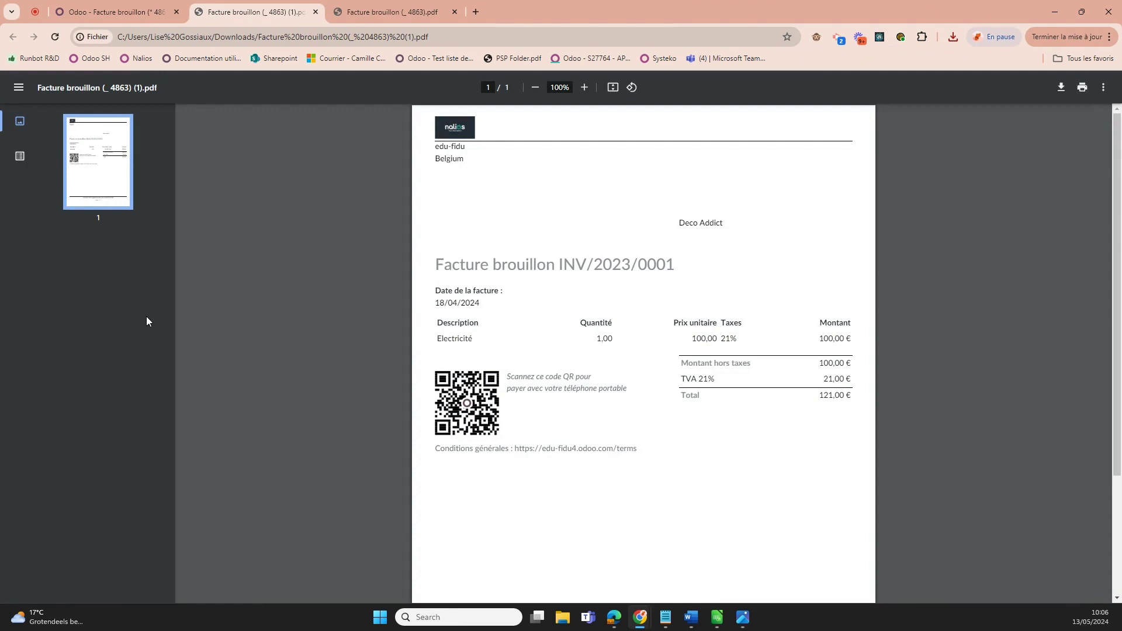
{"action": "left_click", "coordinate": [111, 12]}
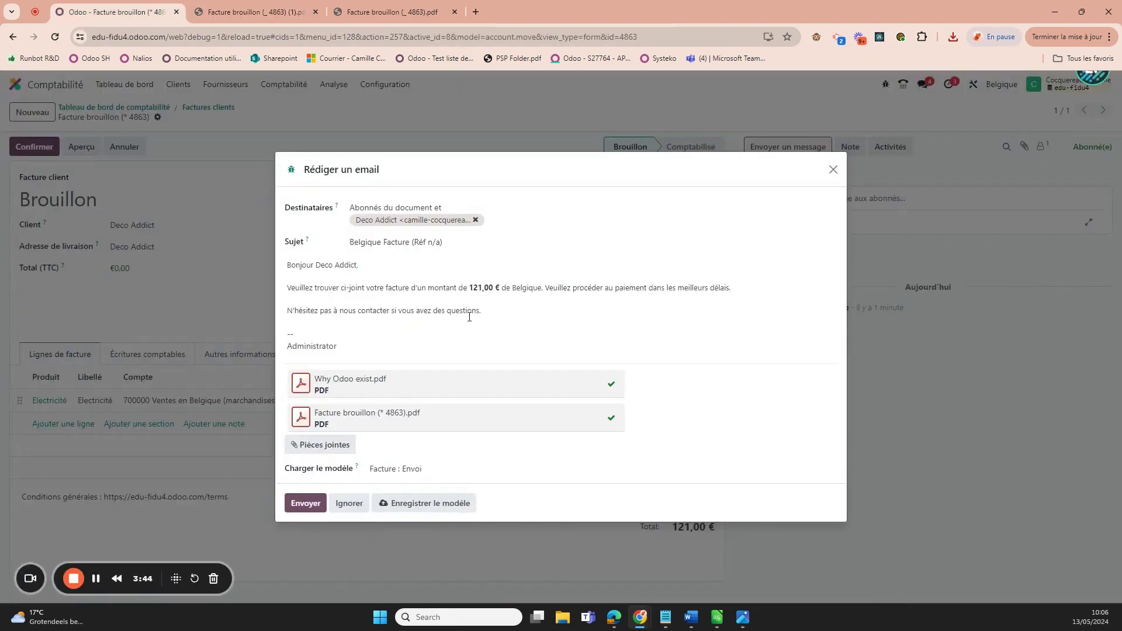